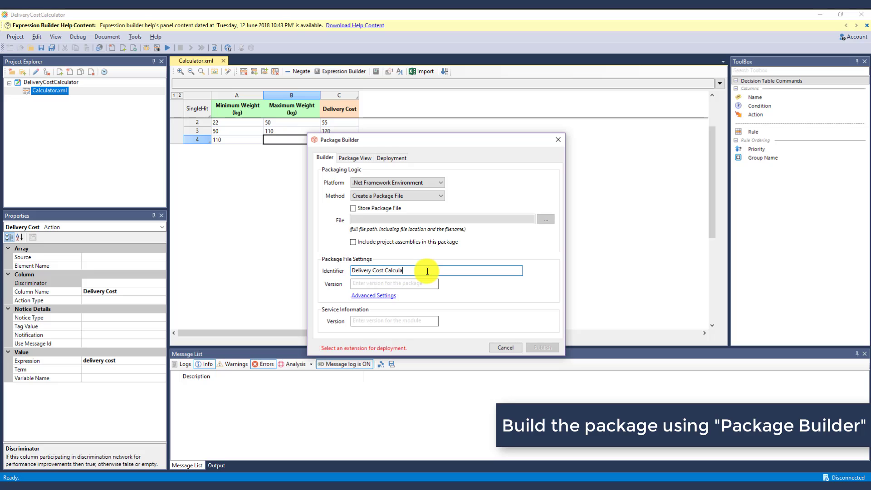
Finish the identifier Delivery Cost Calculator and set both package and service versions to 1
type("tor")
left_click(422, 284)
type("1")
left_click(415, 321)
type("1")
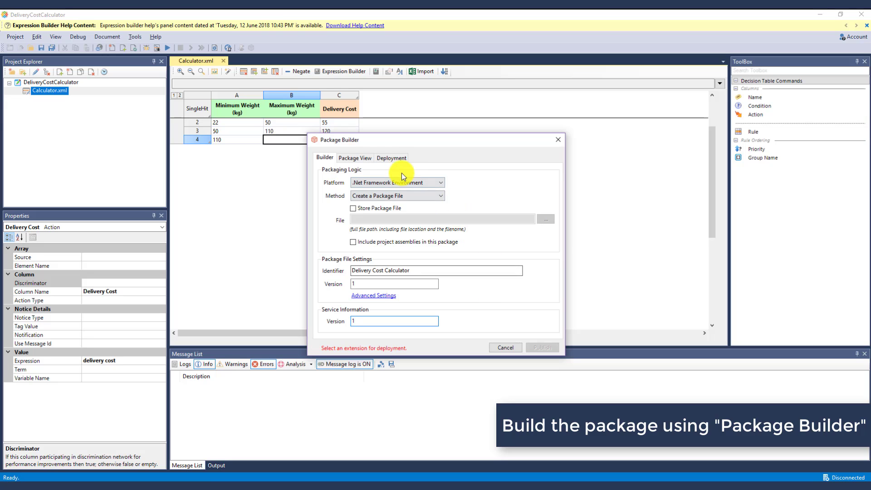
left_click(390, 158)
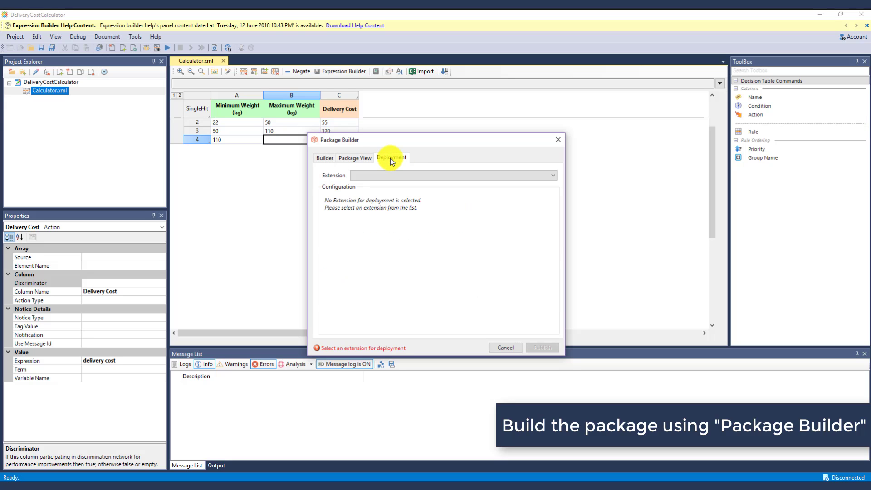
left_click(392, 175)
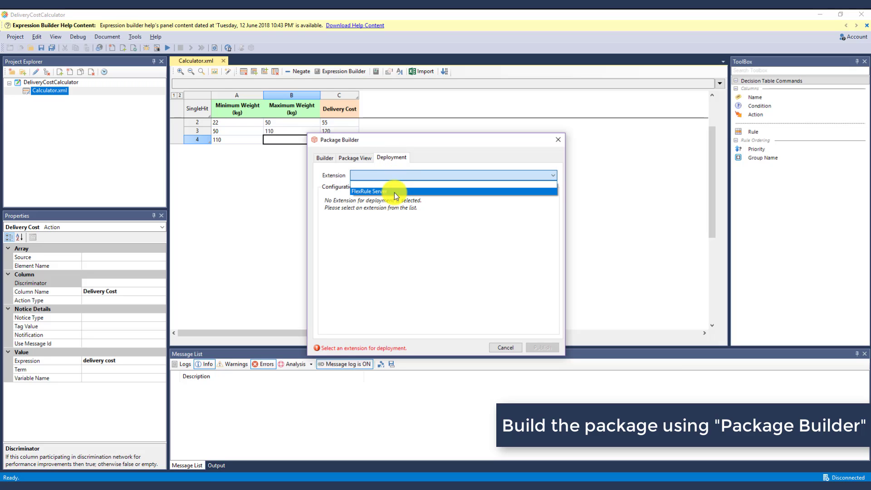
left_click(394, 191)
left_click(393, 200)
type("ht")
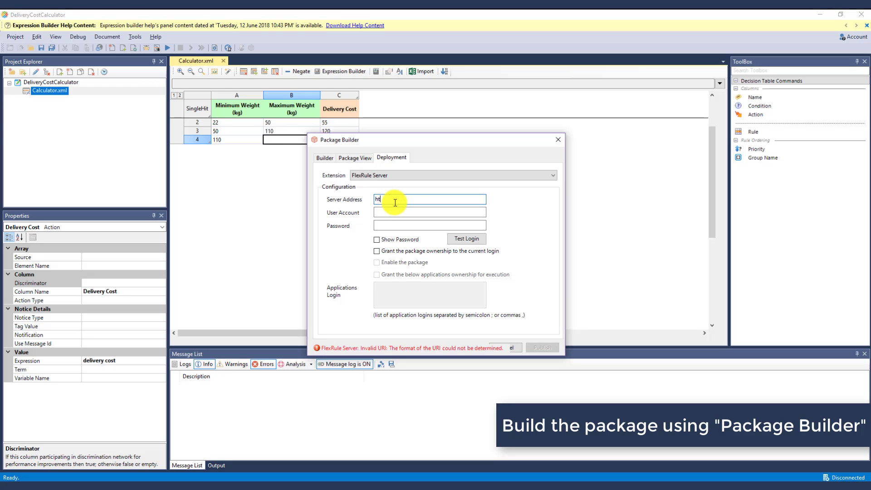
type("tp://localhost:9000")
key("Tab")
type("adm")
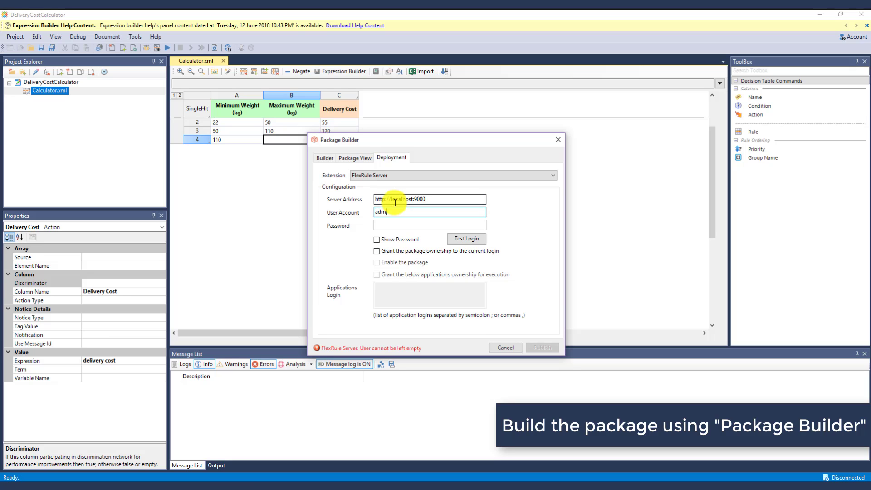
key("Tab")
type("a")
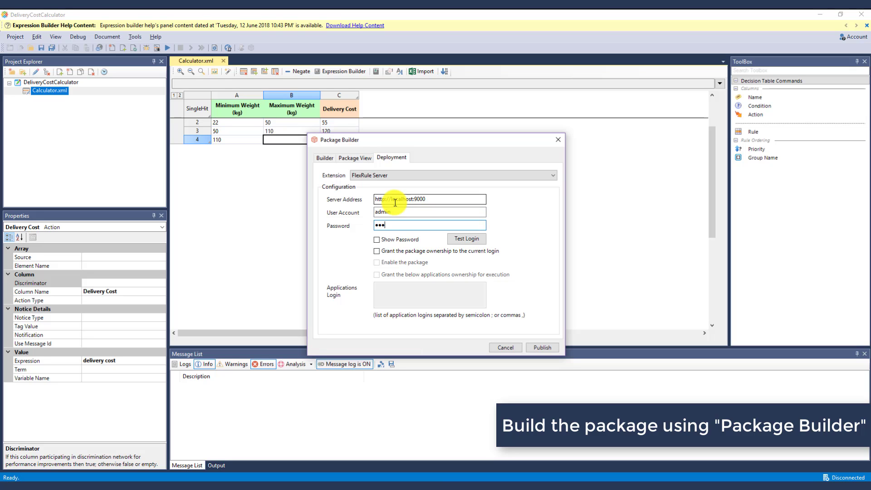
Verify the server login, then enable the package and grant ownership to the current login and the application login
left_click(467, 239)
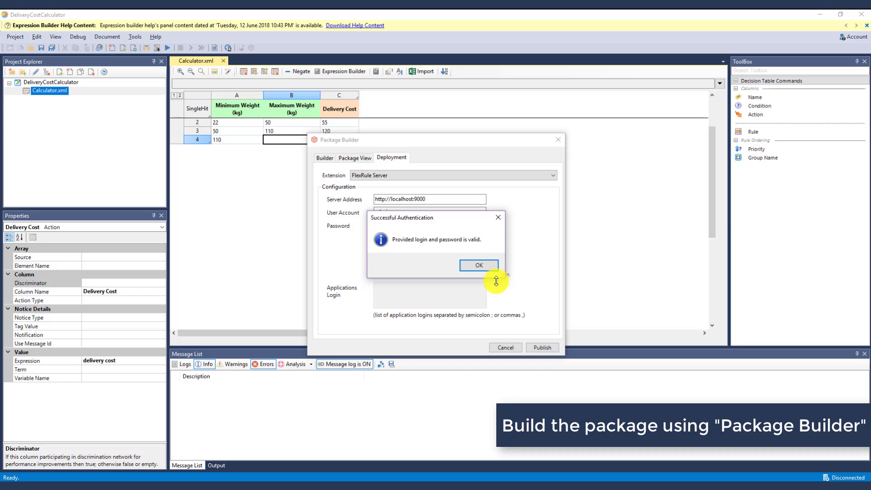
left_click(494, 268)
left_click(394, 252)
left_click(393, 262)
left_click(390, 274)
left_click(394, 289)
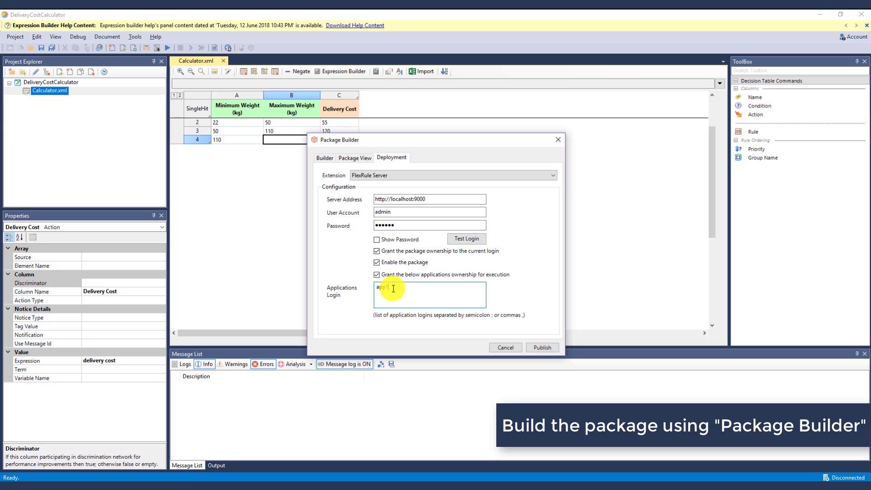
Publish the package to the server and acknowledge both confirmation messages
left_click(557, 352)
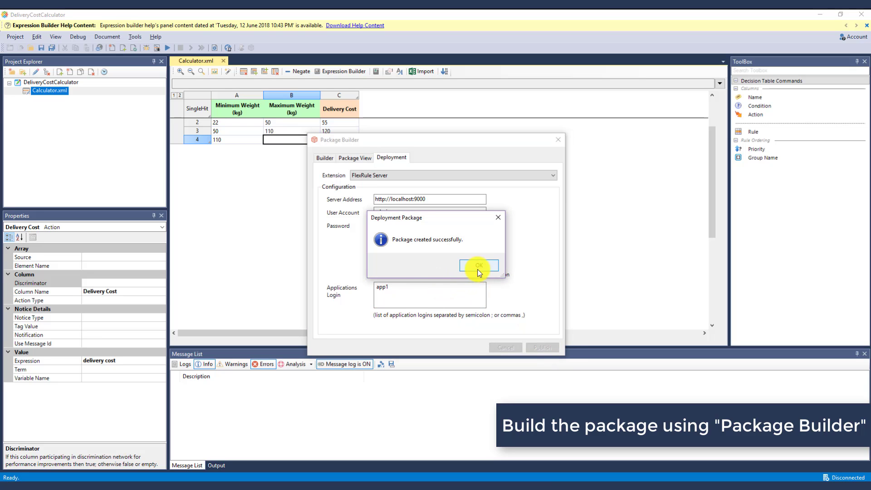
left_click(481, 267)
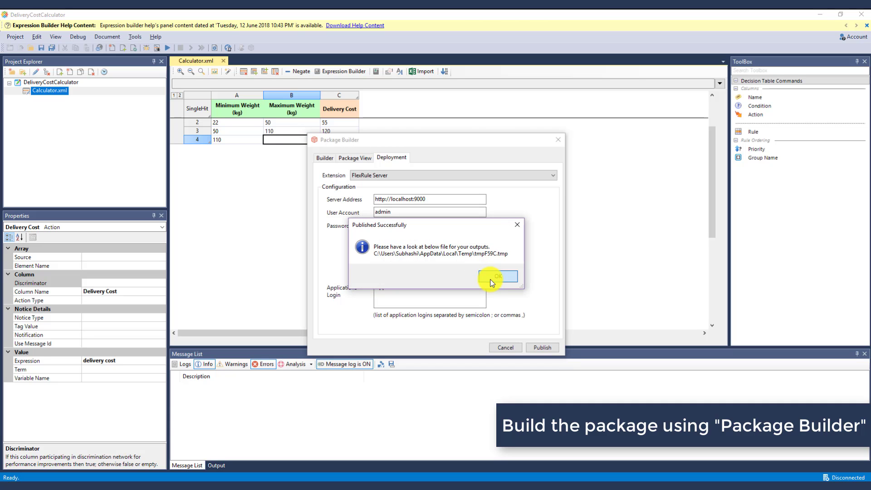
left_click(492, 280)
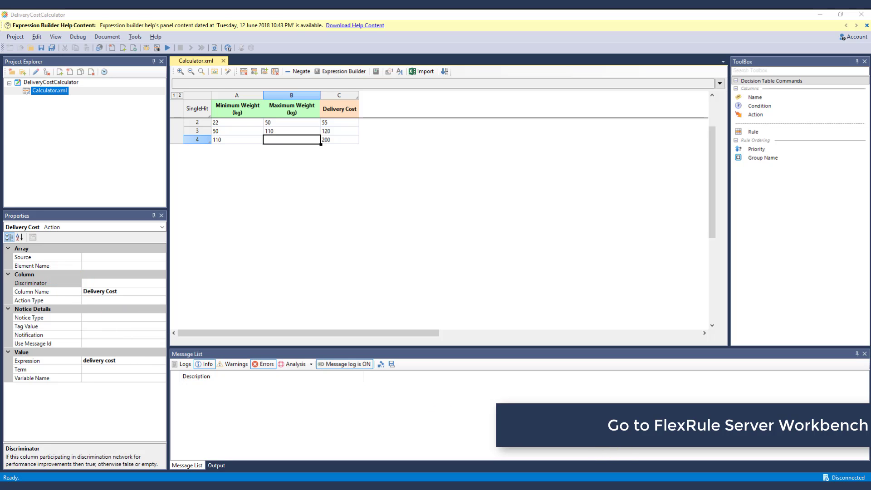
Load localhost:9010 in a Chrome incognito window and sign in with the workbench login and password
left_click(629, 476)
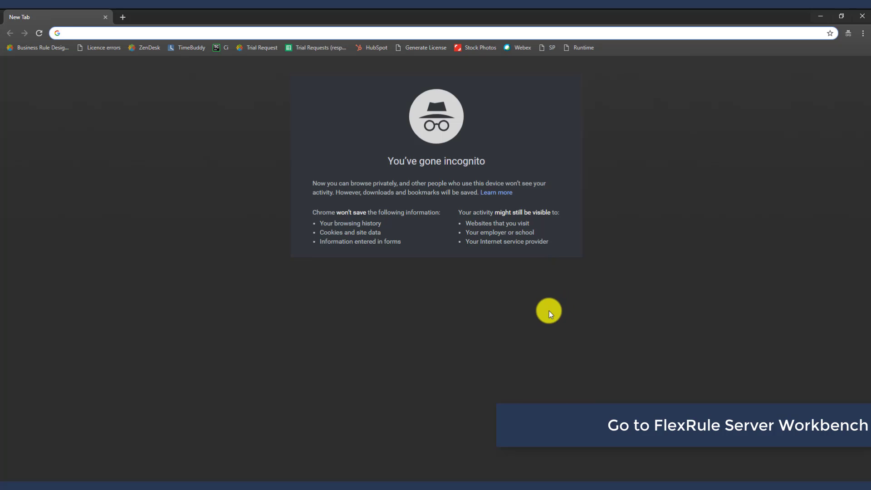
type("localhost:9010")
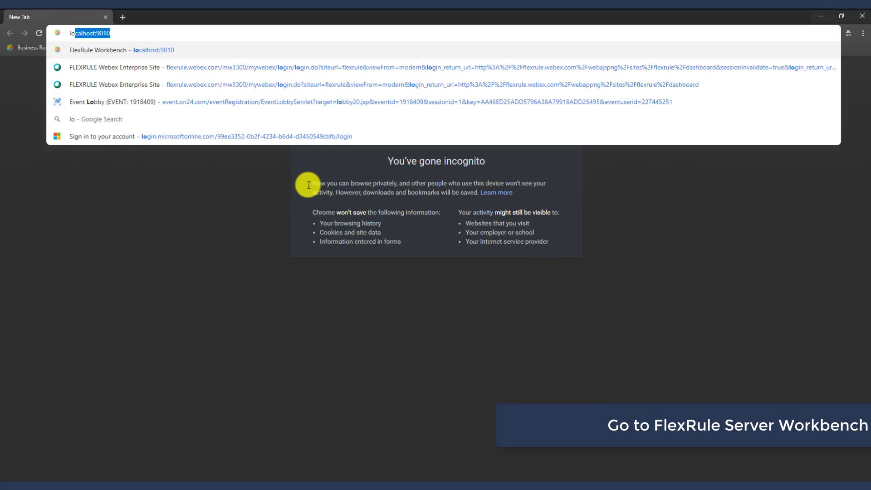
key("Return")
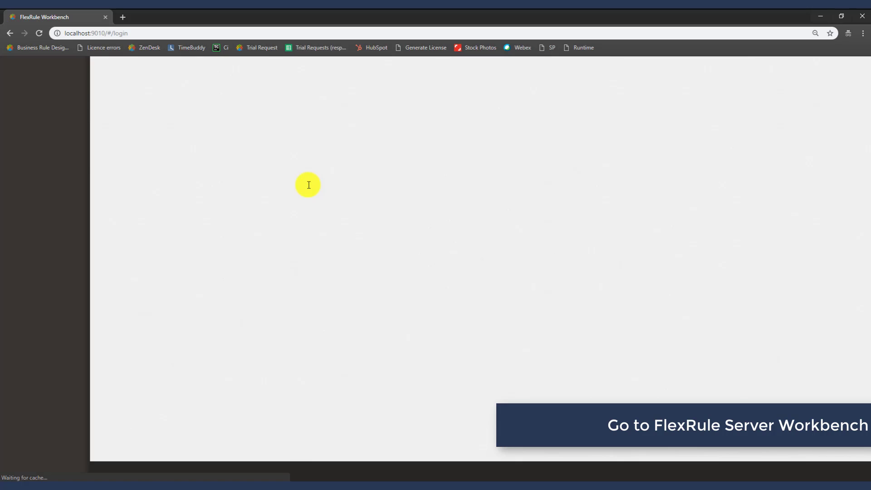
type("admin")
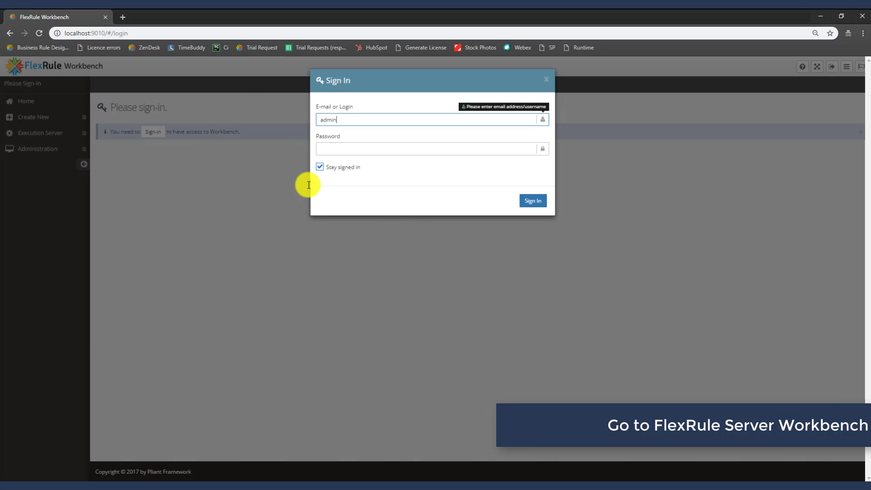
key("Tab")
type("admin")
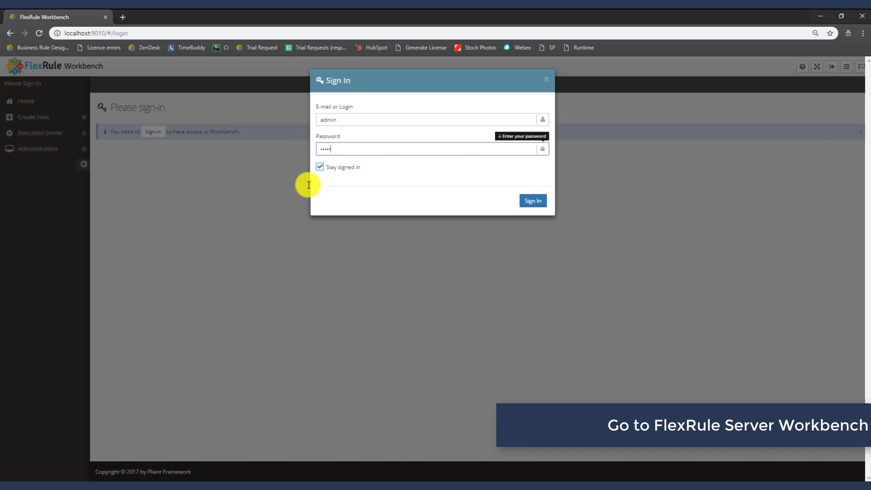
key("Return")
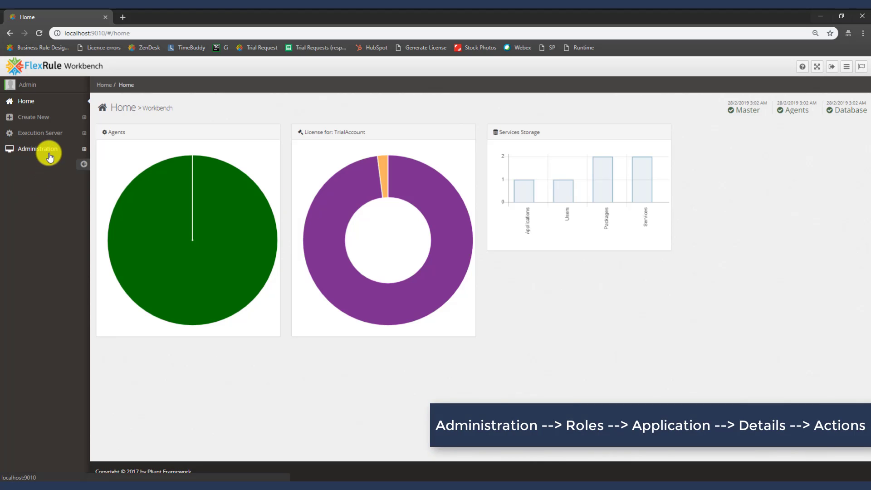
Under Administration > Roles, open the Application role's details on its Actions tab
left_click(50, 157)
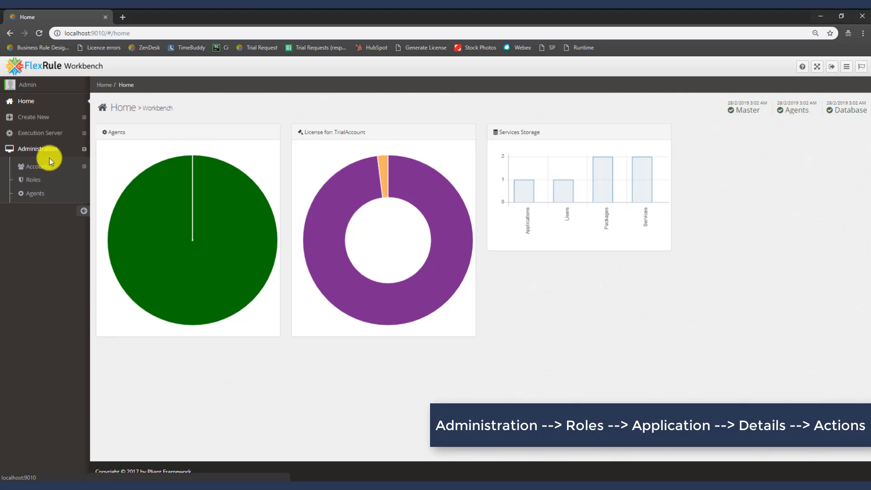
left_click(44, 182)
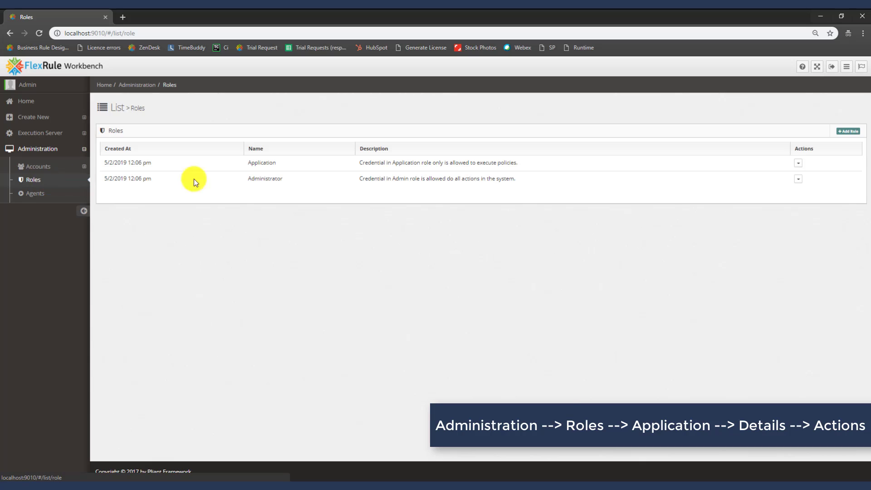
left_click(799, 169)
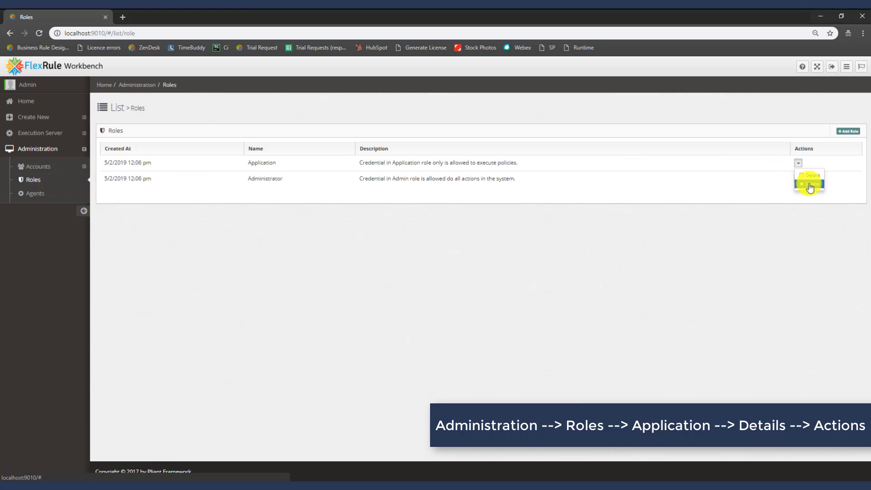
left_click(812, 183)
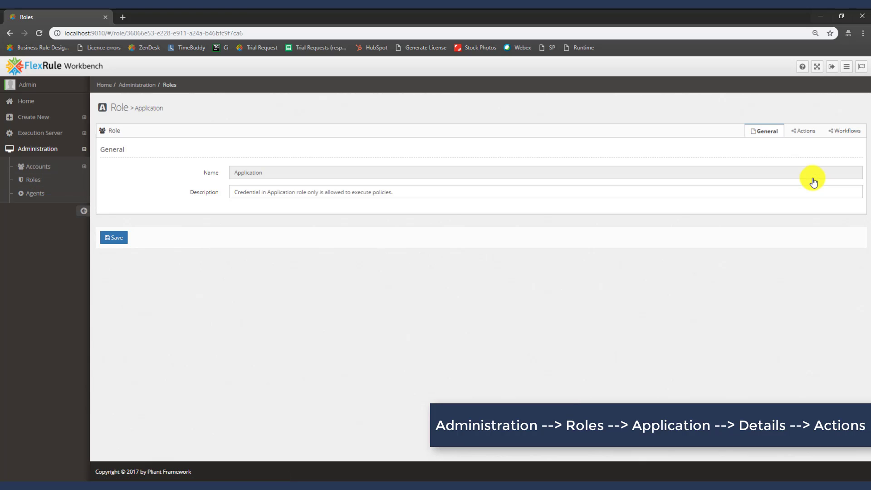
left_click(808, 135)
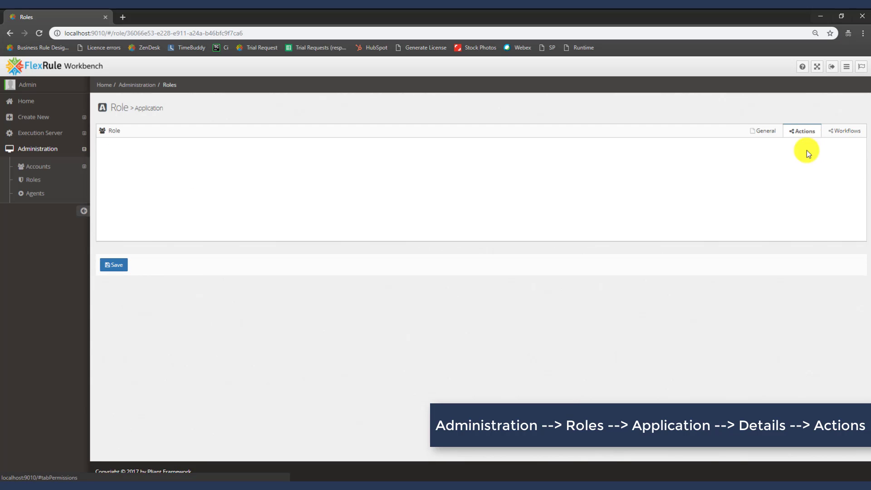
Filter the actions by 'job' and set SaveJob and ListJobs to Allow
left_click(224, 212)
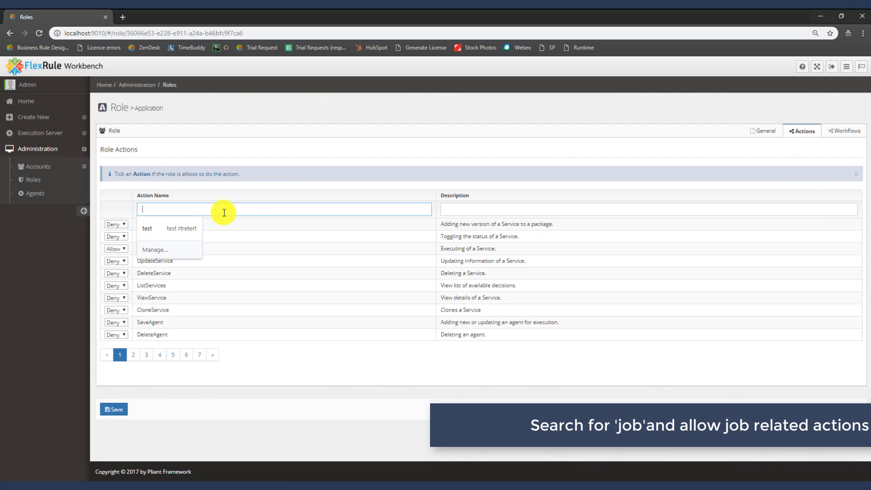
type("job")
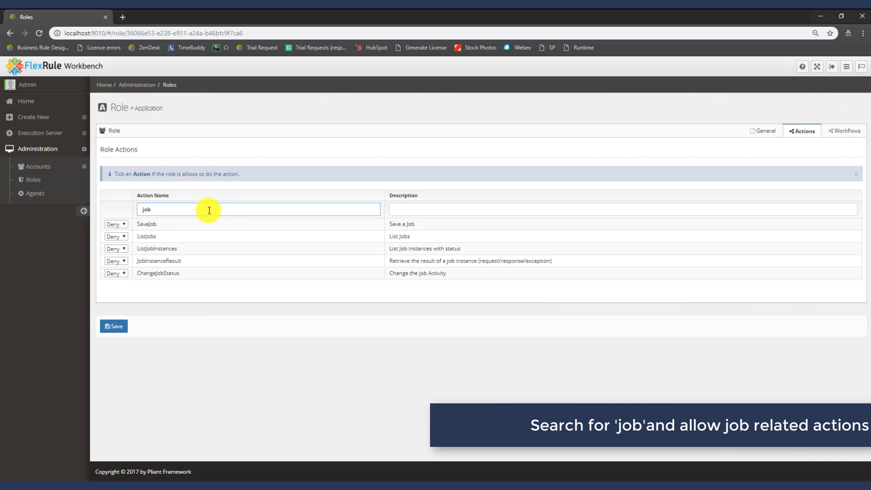
left_click(116, 225)
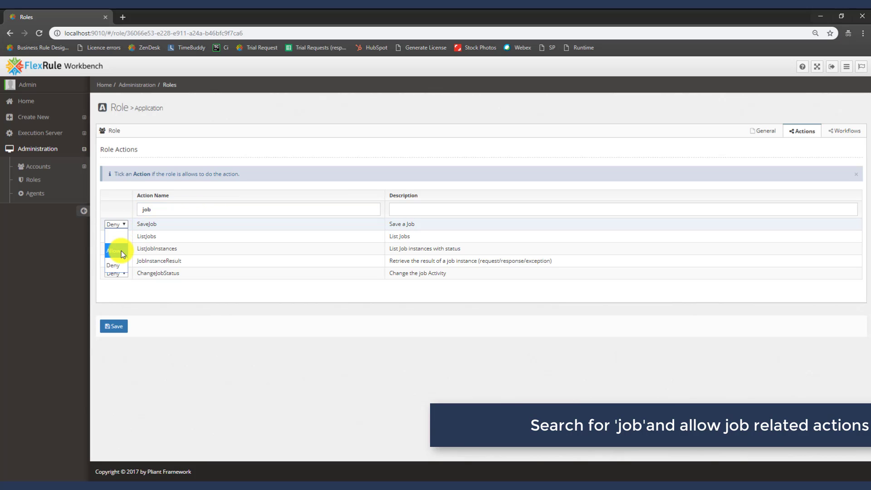
left_click(121, 252)
left_click(119, 237)
left_click(119, 262)
Allow ListJobInstances, JobInstanceResult and ChangeJobStatus, then save the Application role
left_click(121, 249)
left_click(121, 276)
left_click(121, 261)
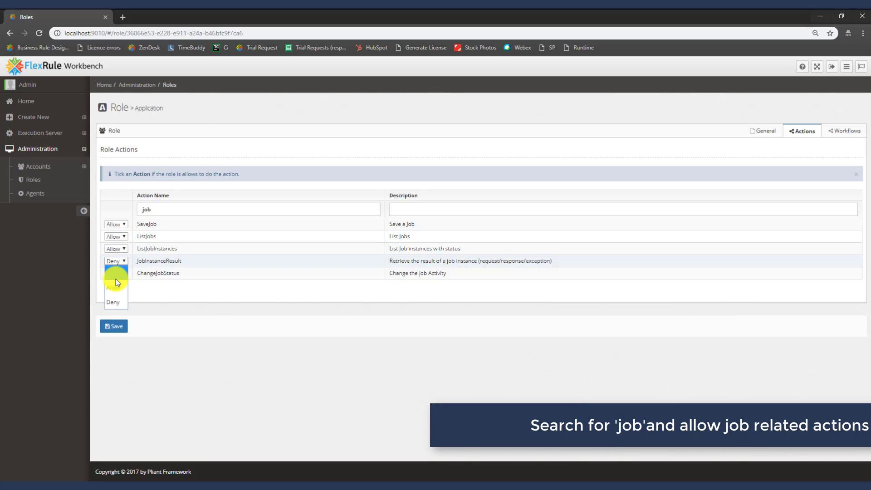
left_click(113, 286)
left_click(118, 274)
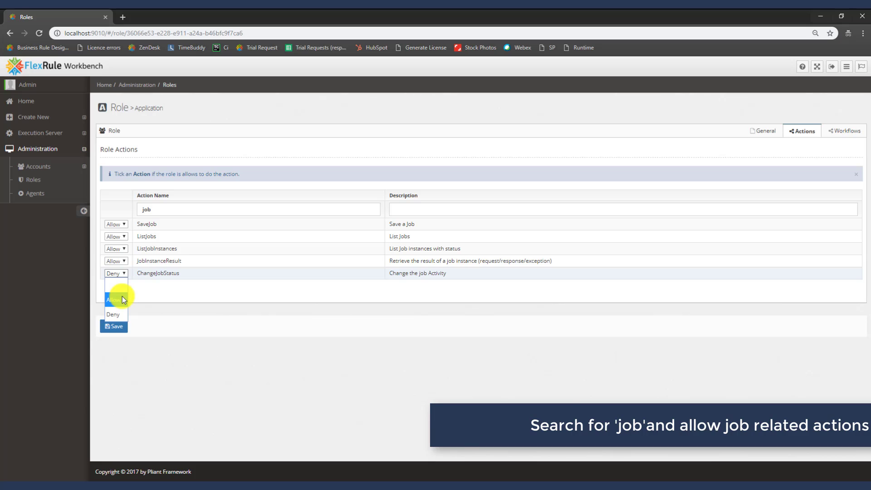
left_click(123, 301)
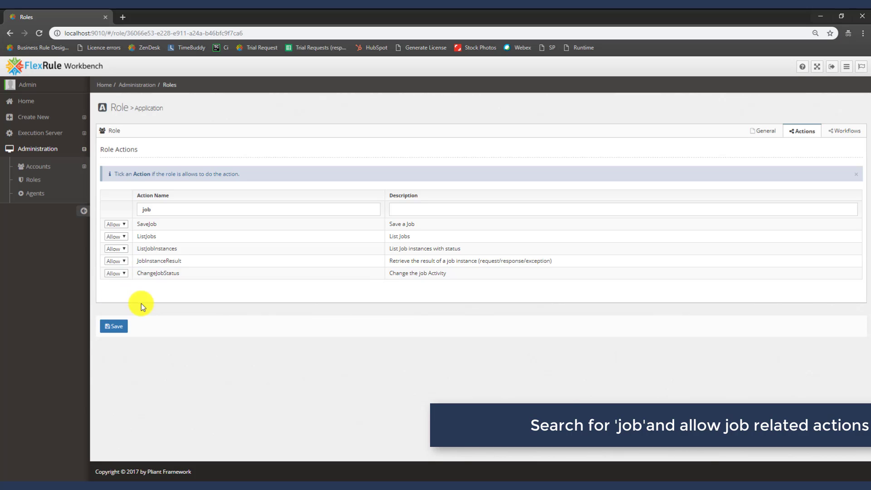
left_click(116, 327)
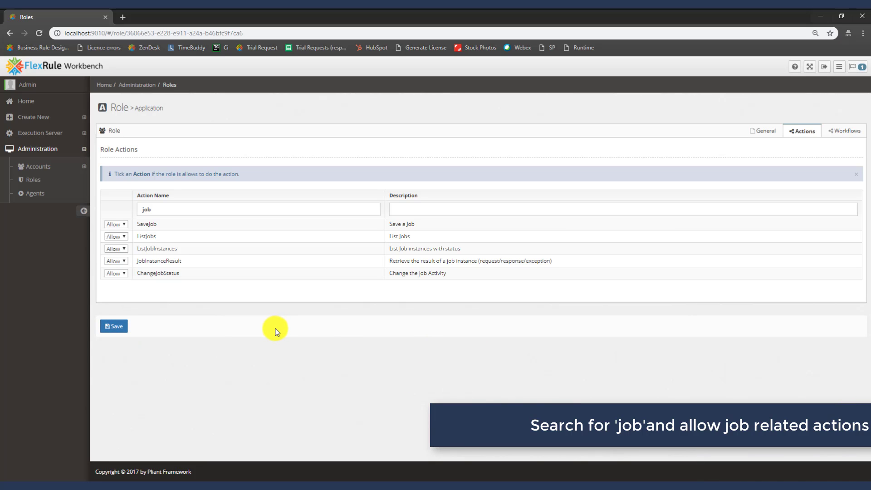
Check the Delivery Cost Calculator package's services, then start a new job from the Jobs list
left_click(51, 139)
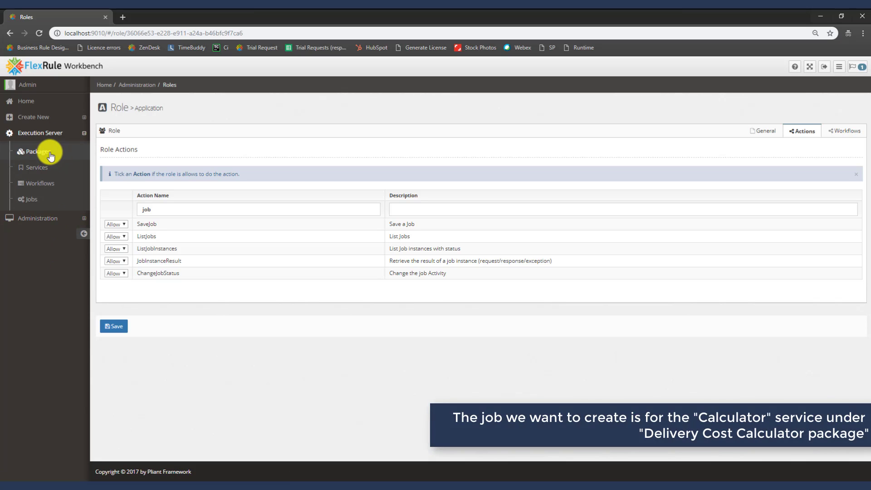
left_click(50, 154)
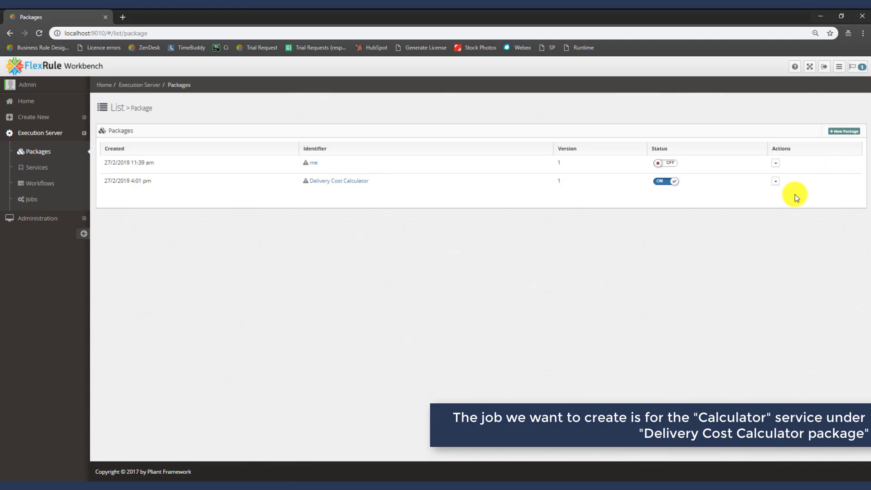
left_click(353, 183)
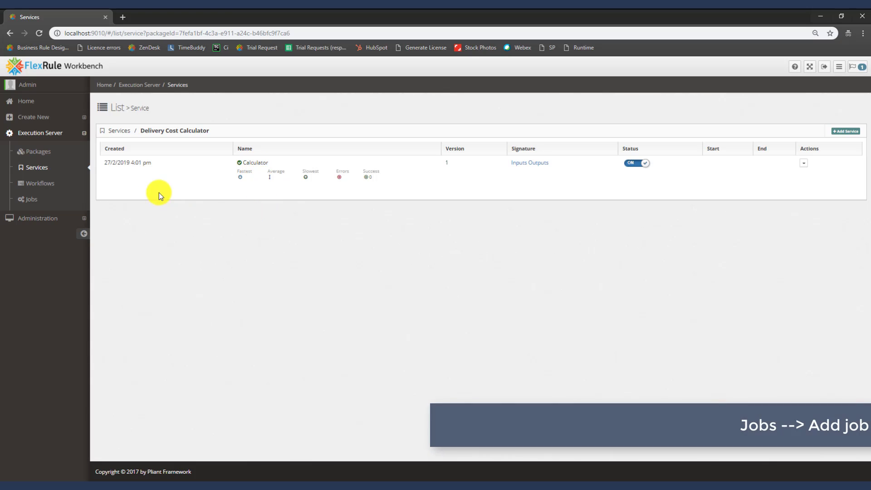
left_click(32, 201)
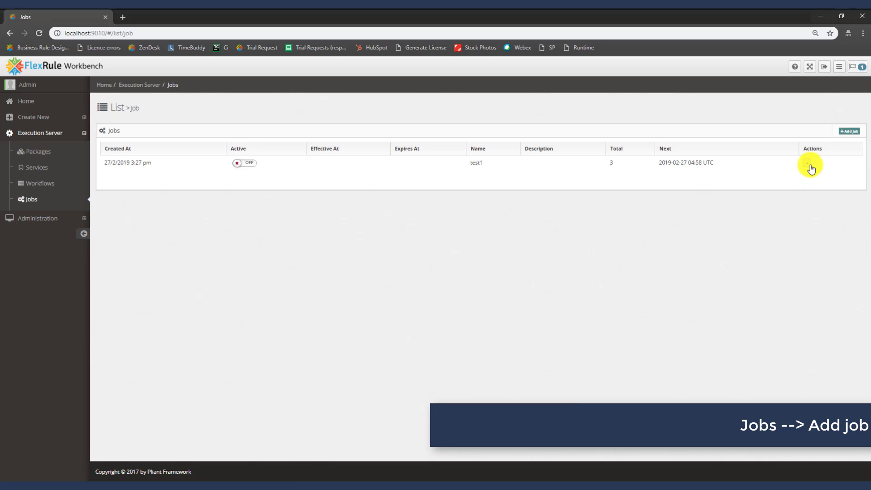
left_click(855, 132)
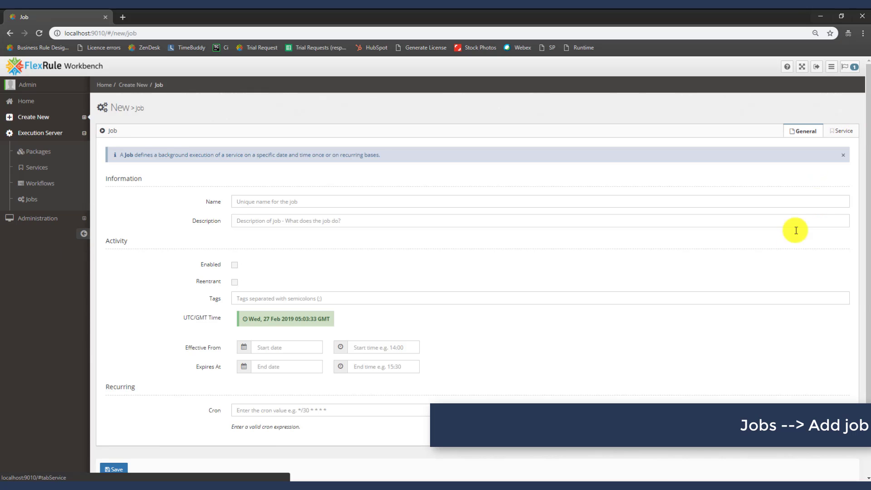
Name the job 'Delivery Cost Calculator job' and tick Enabled
left_click(297, 204)
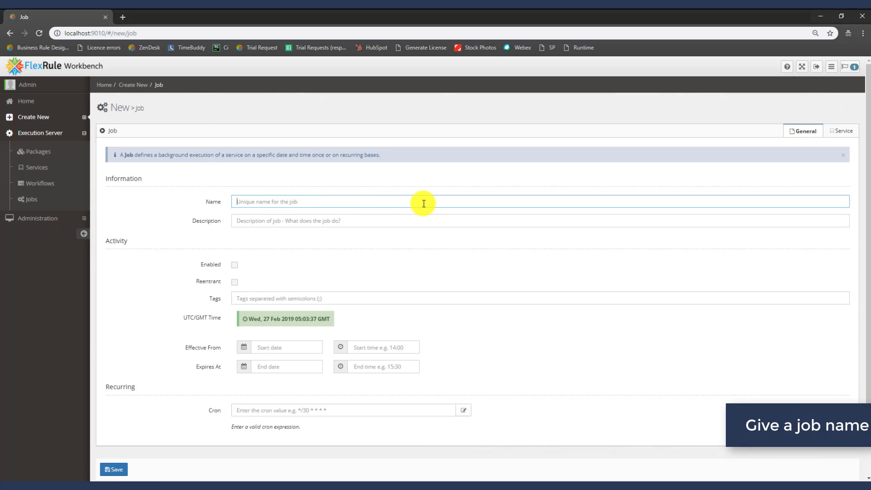
type("Delivery Cost Calculator job")
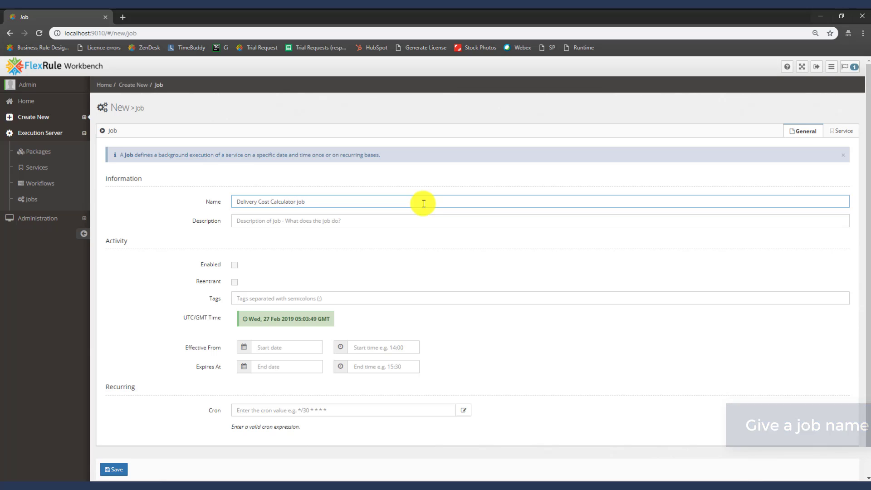
left_click(235, 266)
left_click(254, 296)
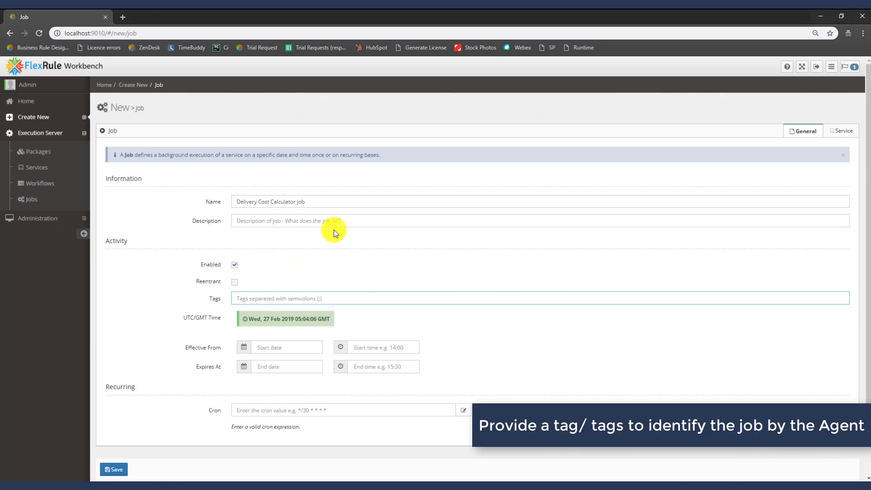
Copy the job name into Tags and remove the spaces to make DeliveryCostCalculator
left_click(313, 202)
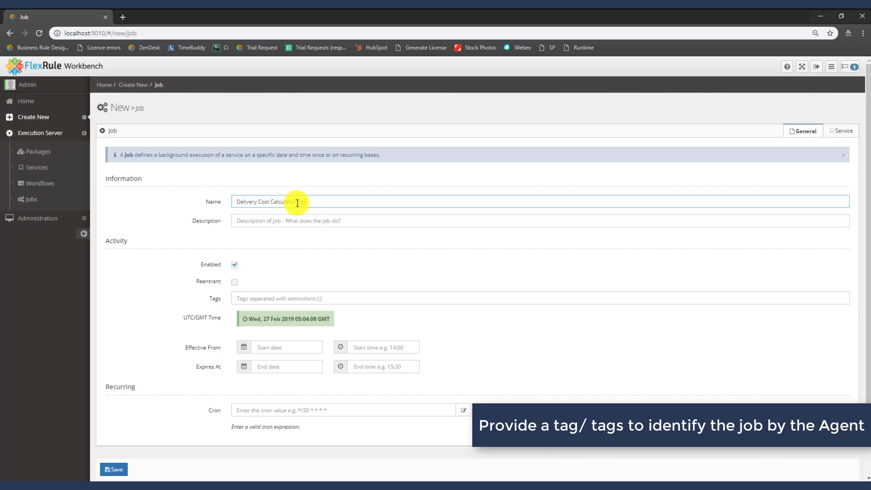
left_click_drag(297, 202, 238, 201)
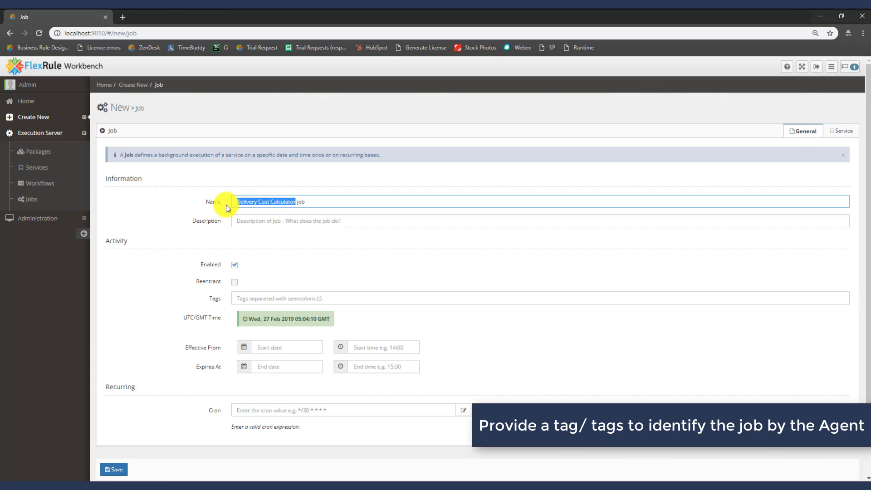
key("ctrl+c")
left_click(278, 297)
key("ctrl+v")
left_click(257, 300)
key("BackSpace")
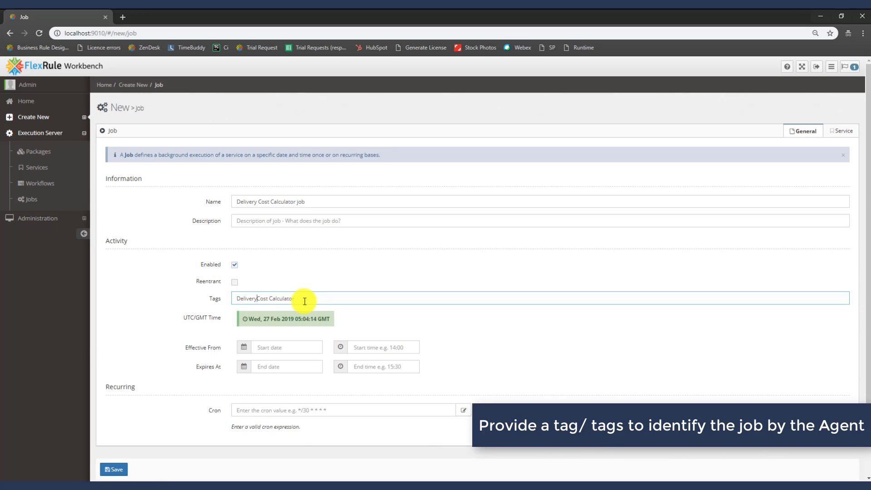
key("BackSpace")
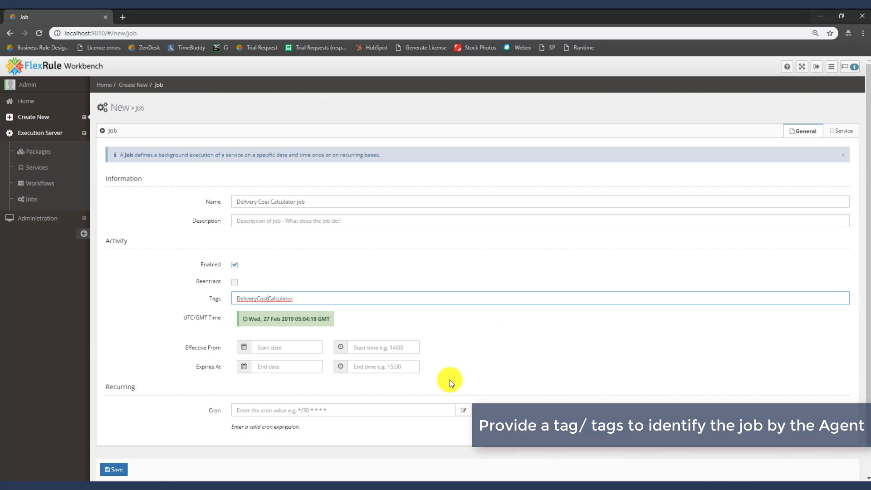
Leave the start and end dates empty and bring up the cron schedule editor
scroll(462, 358, "down", 1)
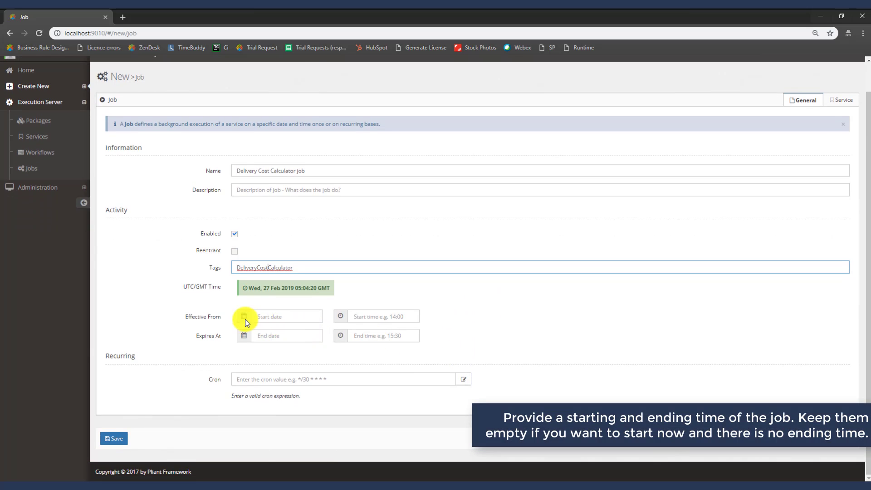
left_click(288, 324)
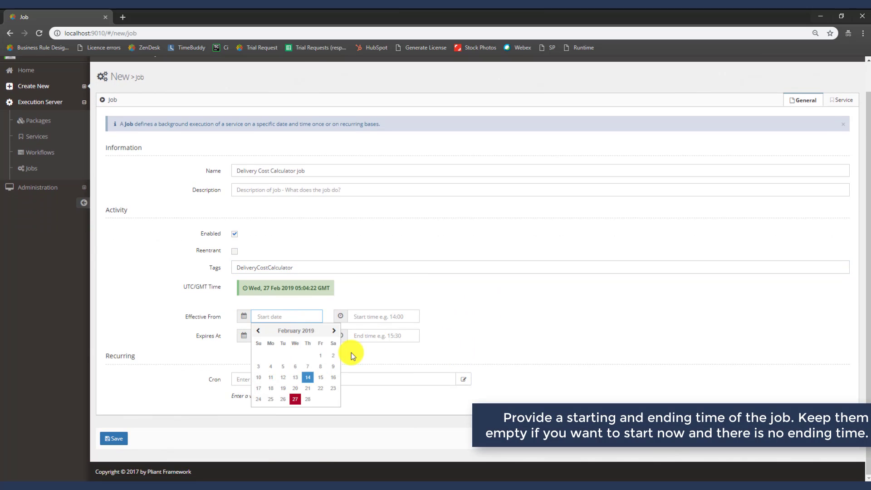
left_click(492, 326)
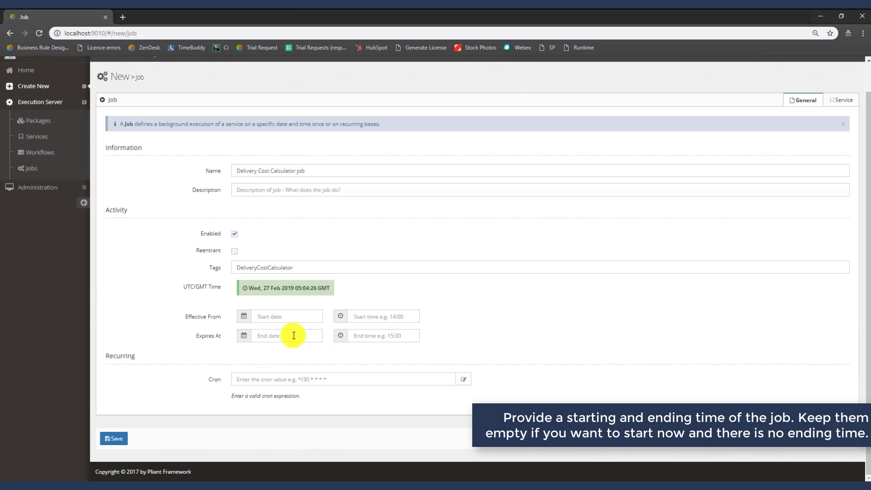
left_click(259, 335)
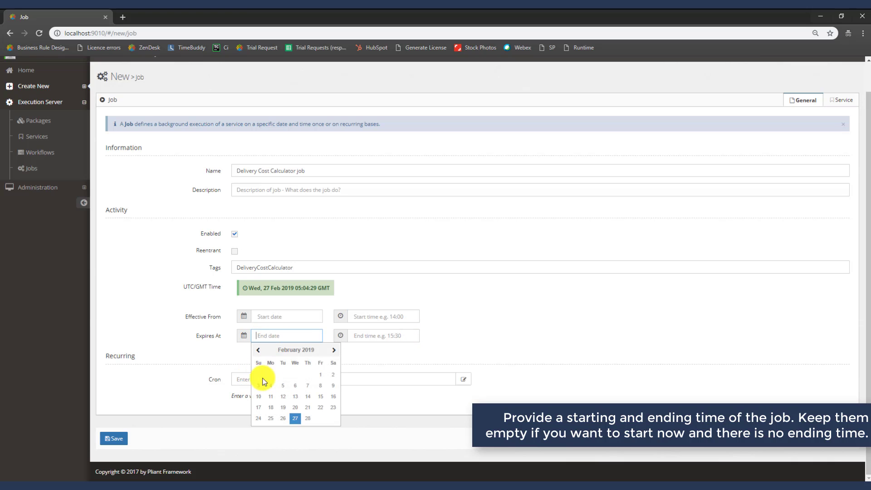
left_click(467, 323)
left_click(425, 381)
left_click(466, 381)
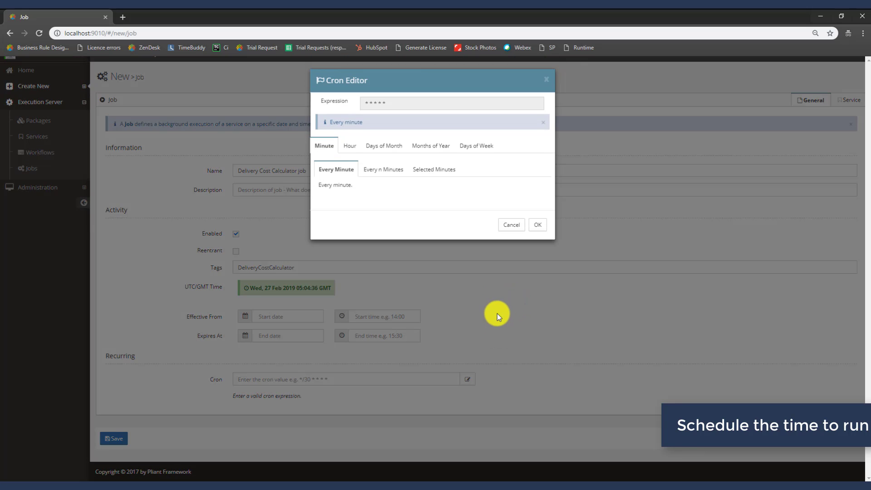
Schedule the job every minute (*/1 * * * *) using the Every n Minutes option
left_click(391, 174)
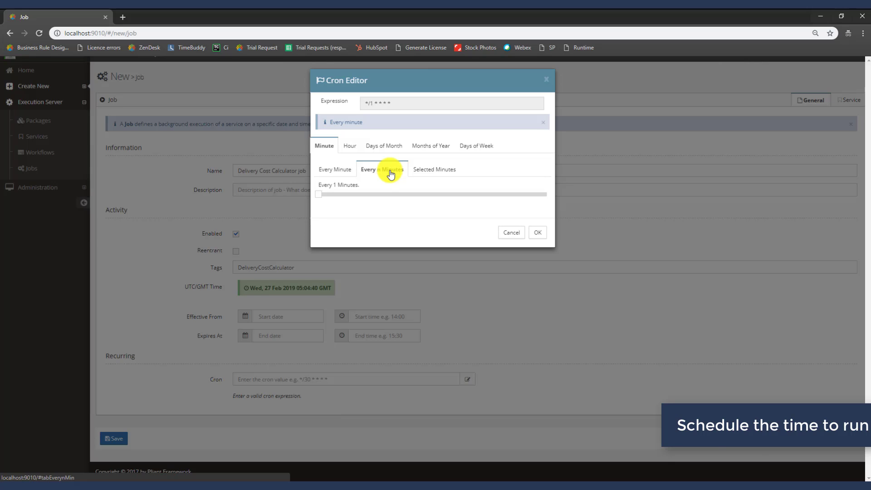
mouse_move(318, 194)
left_mouse_down()
mouse_move(415, 194)
mouse_move(369, 194)
mouse_move(320, 210)
left_mouse_up()
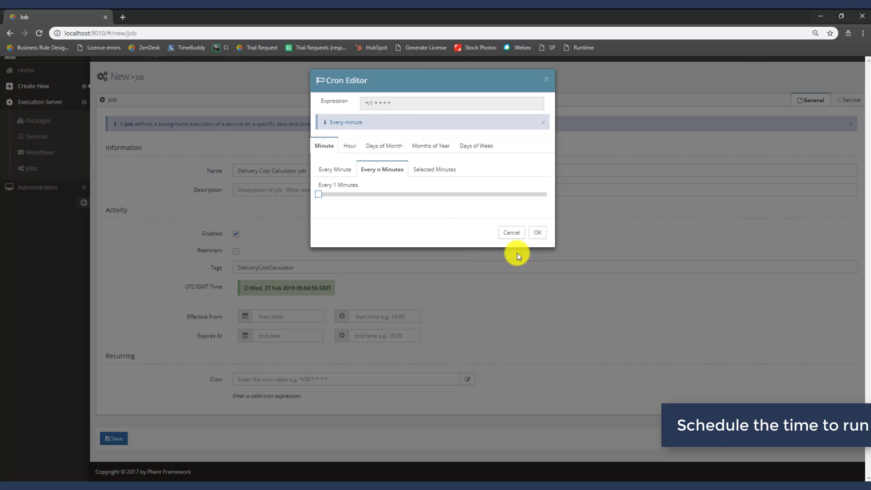
left_click(540, 236)
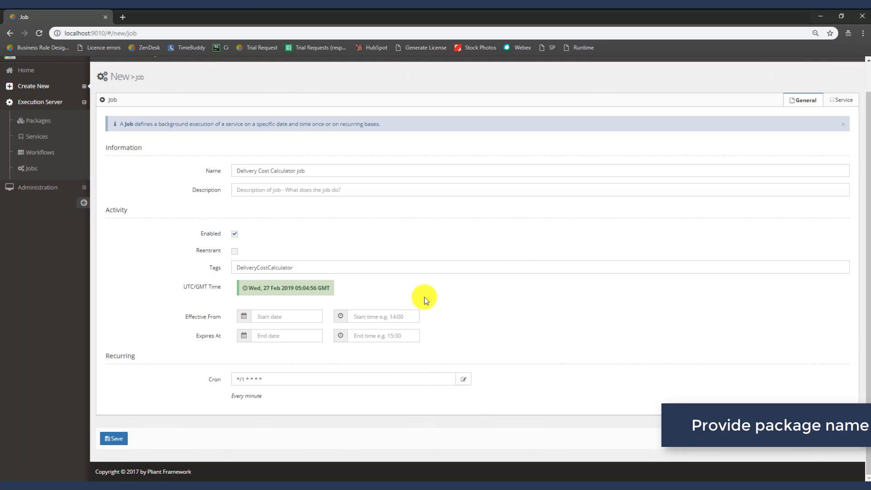
left_click(835, 106)
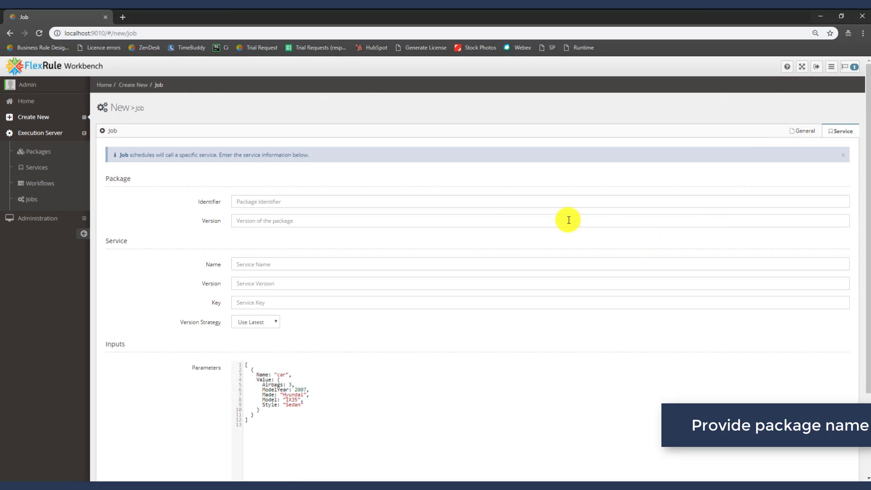
Copy the package name from a new Packages browser tab into the job's Identifier as Delivery Cost Calculator
right_click(50, 158)
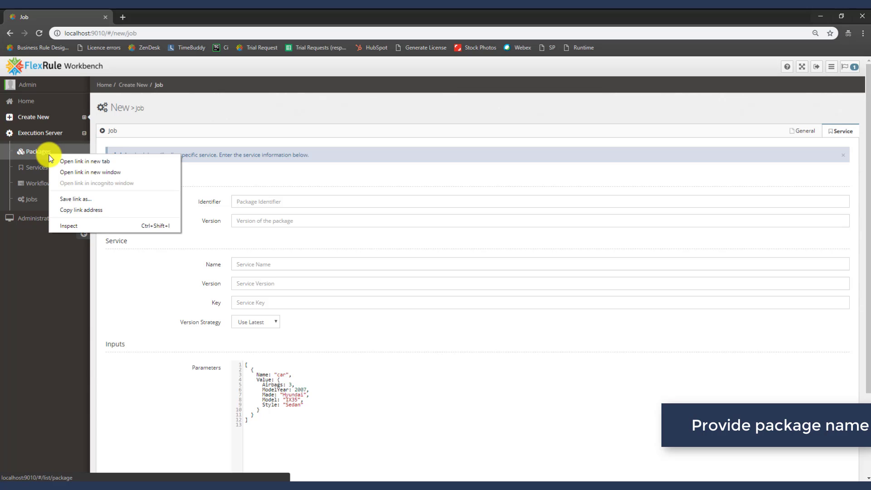
left_click(82, 163)
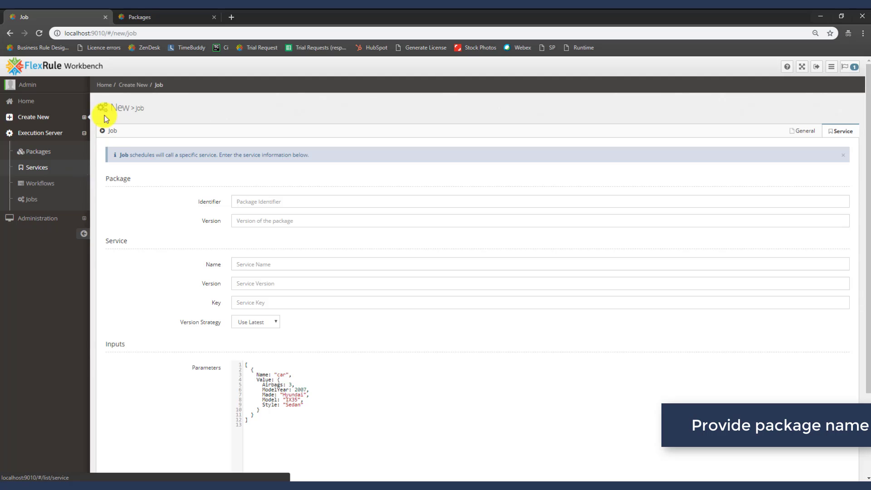
left_click(146, 18)
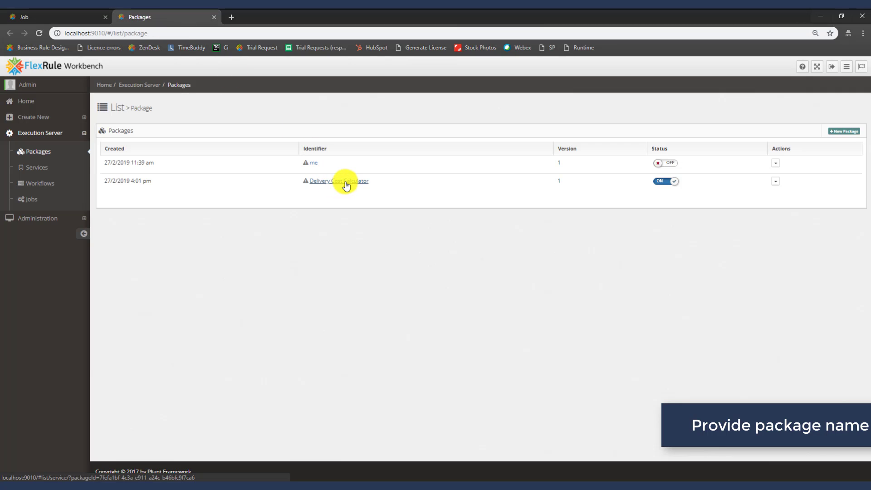
left_click(346, 183)
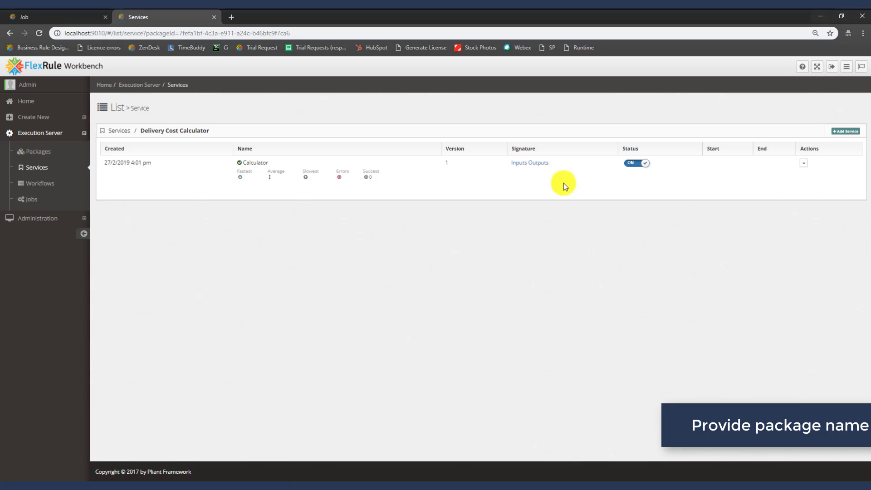
triple_click(211, 131)
left_click_drag(141, 131, 211, 133)
key("ctrl+c")
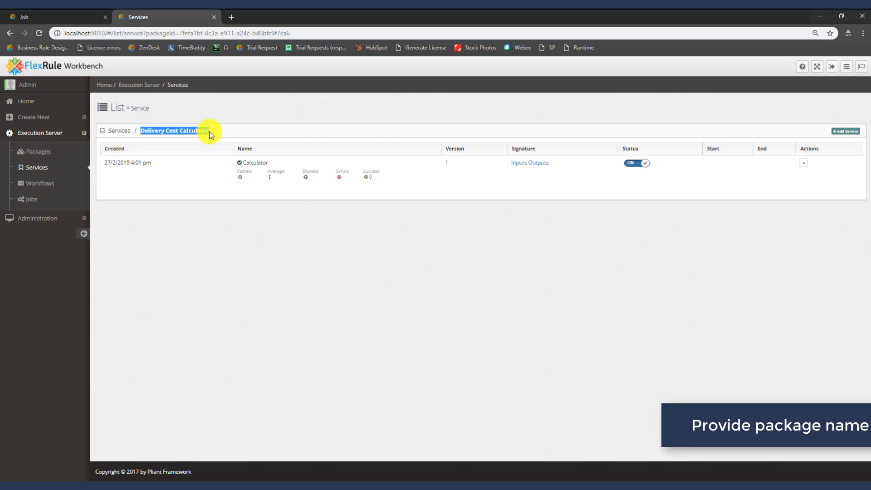
right_click(205, 131)
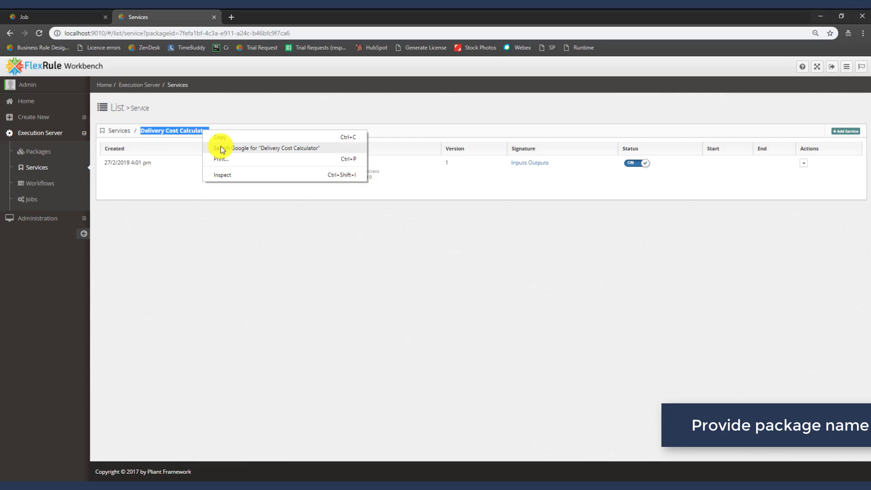
left_click(220, 136)
left_click(48, 13)
left_click(241, 200)
right_click(243, 201)
left_click(273, 272)
Check the package version in the Packages list and set the job's package Version to 1
left_click(264, 217)
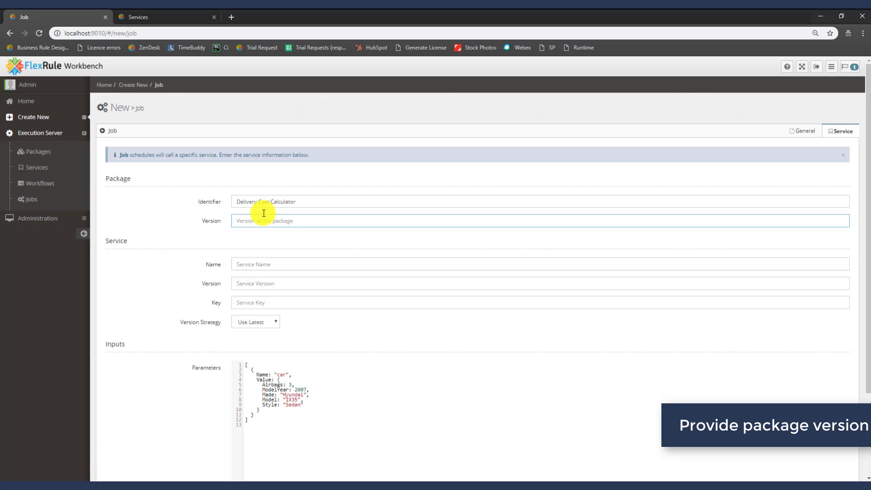
left_click(162, 17)
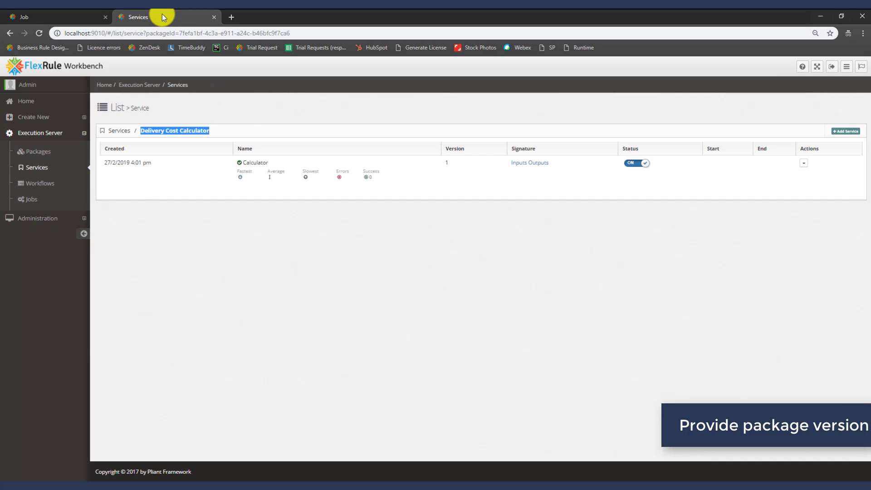
left_click(17, 36)
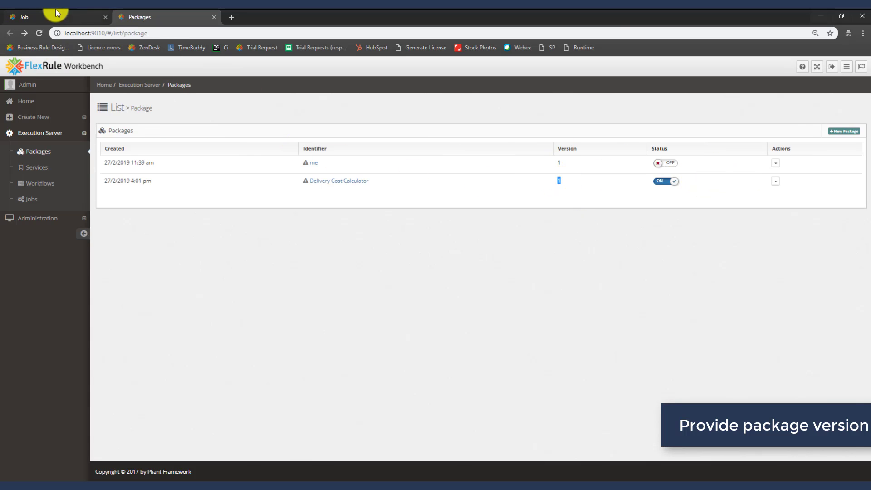
left_click(68, 16)
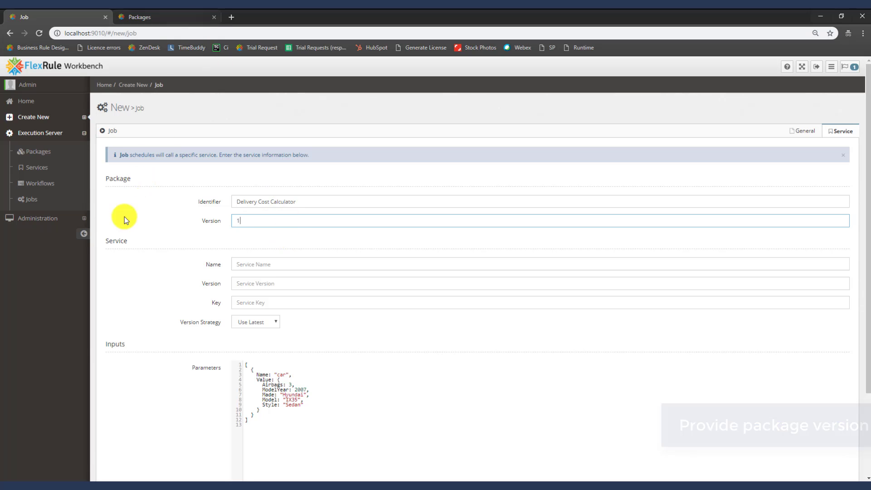
left_click_drag(127, 241, 109, 242)
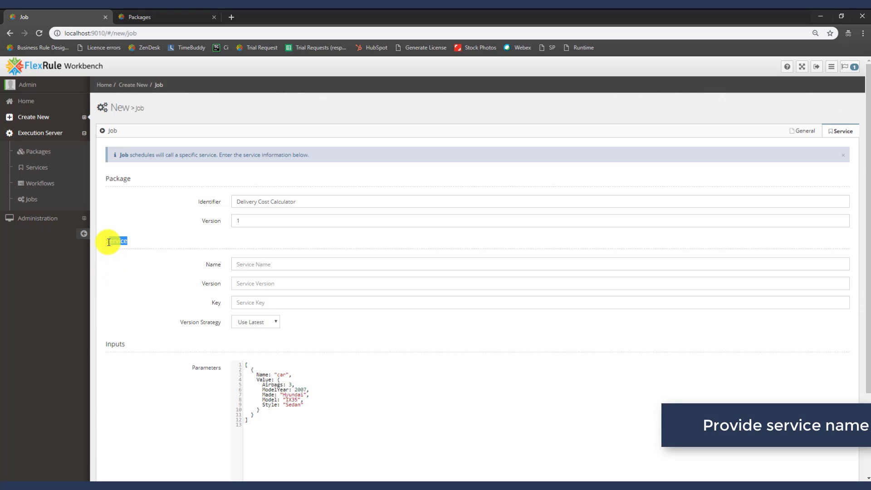
Copy the Calculator service name from the package's services and paste it as the job's Service Name
left_click(187, 18)
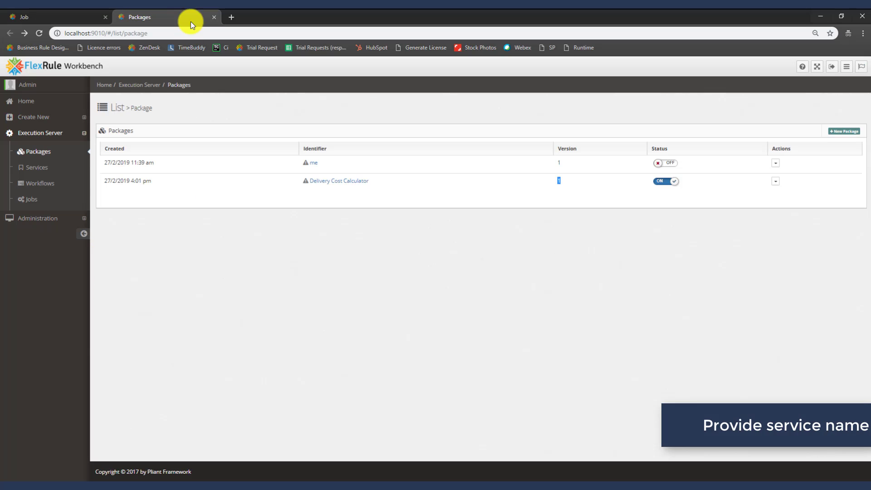
left_click(332, 186)
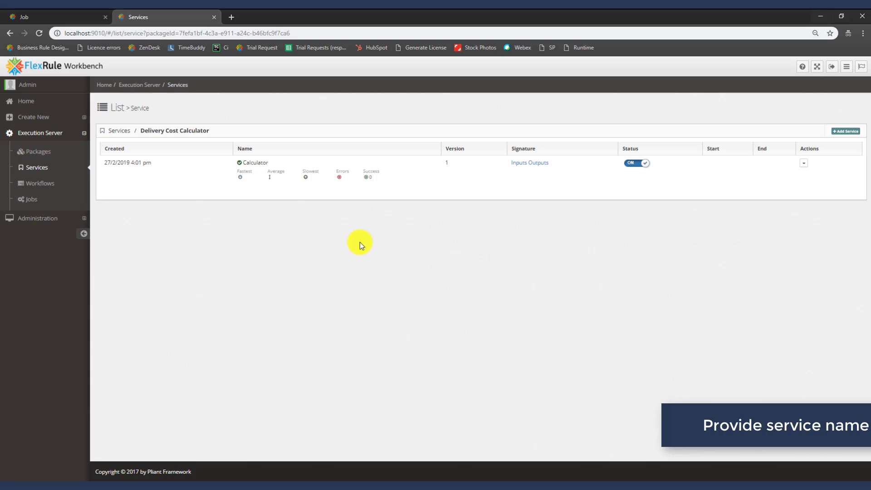
left_click_drag(269, 163, 242, 163)
right_click(252, 163)
left_click(268, 170)
left_click(89, 16)
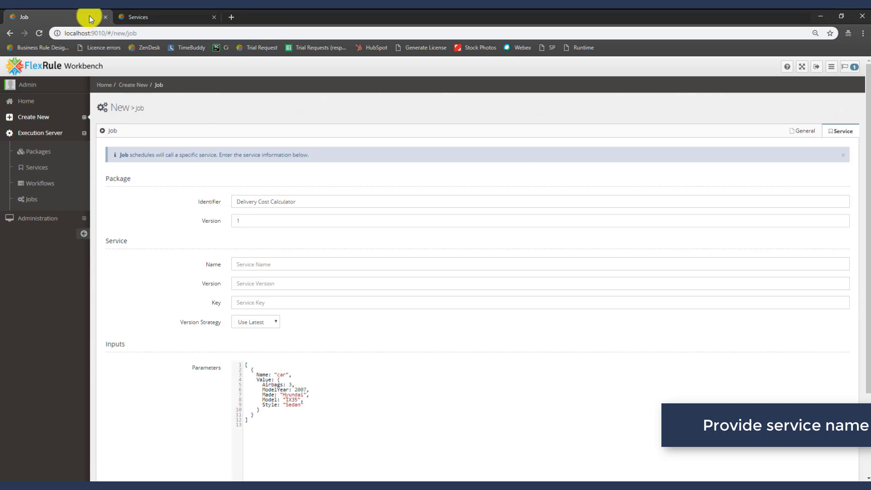
left_click(256, 264)
right_click(256, 264)
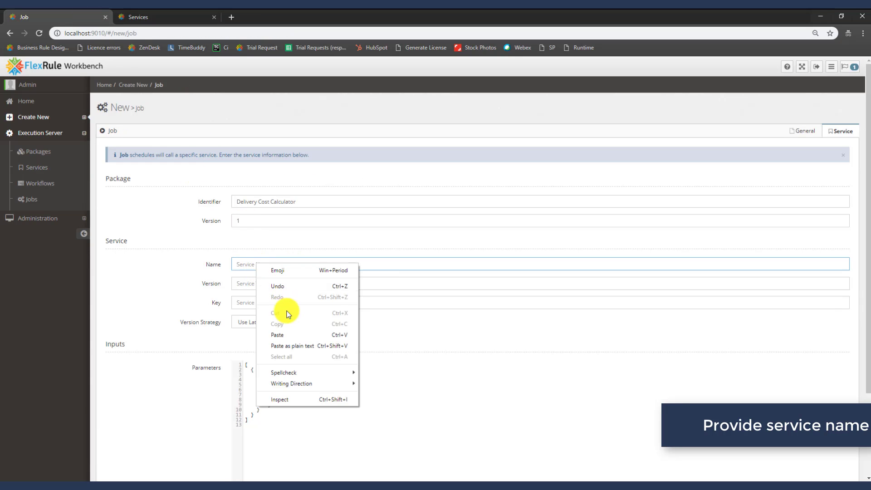
left_click(289, 338)
Set the job's service Version to 1, matching the service list
left_click(176, 15)
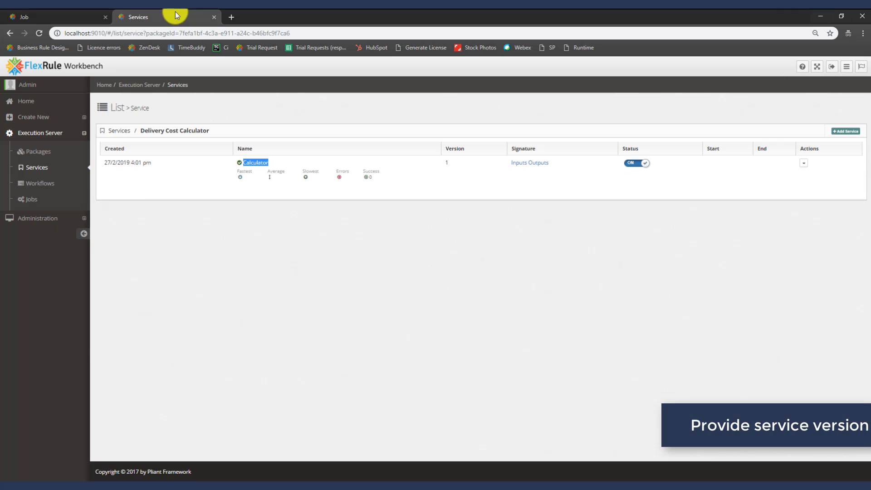
double_click(447, 163)
left_click(78, 14)
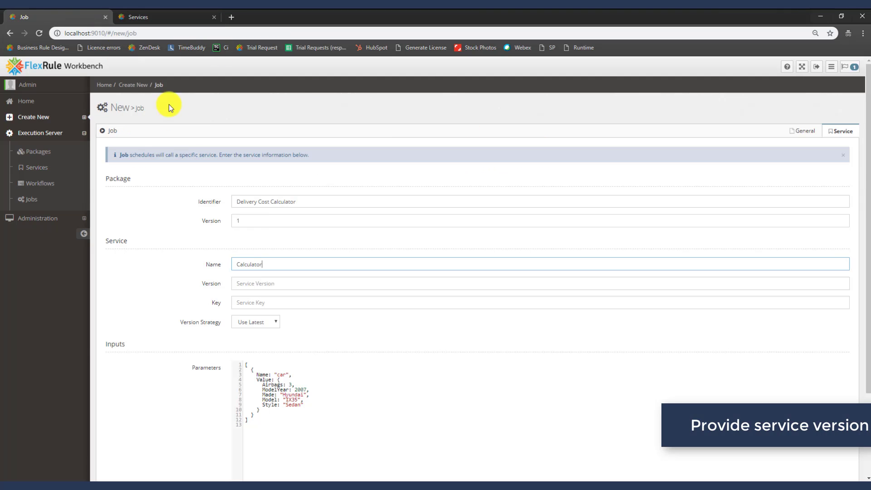
left_click(253, 282)
key("ctrl+v")
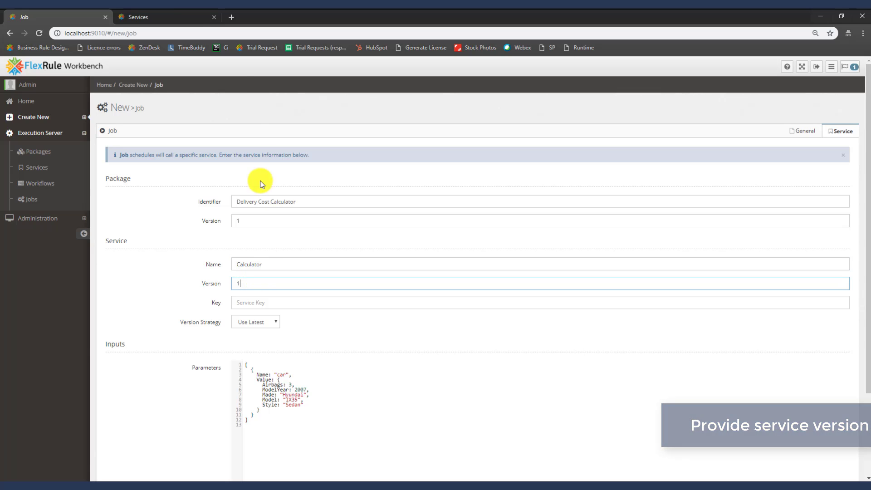
Copy the key Calculator from the Calculator service's Edit details
left_click(173, 16)
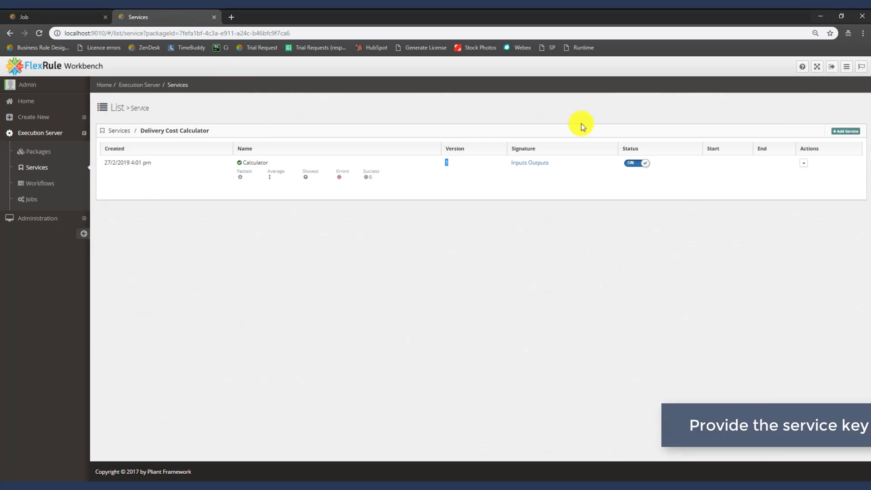
left_click(804, 163)
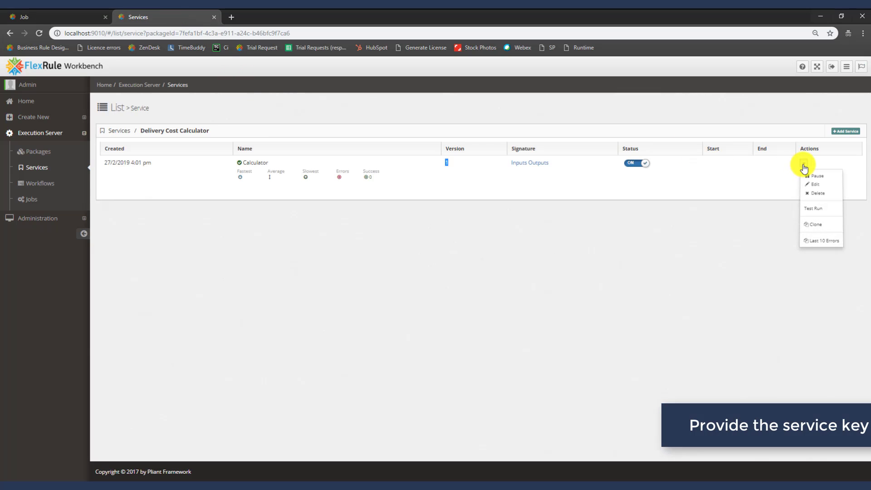
left_click(820, 184)
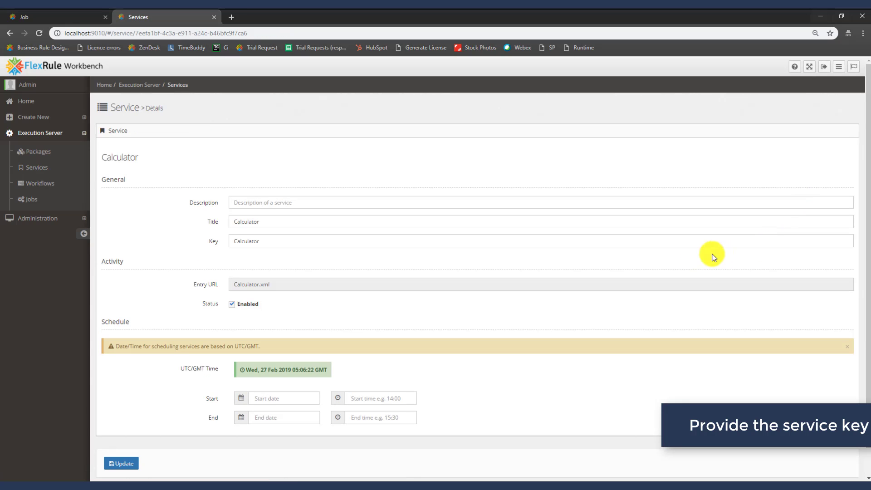
double_click(237, 242)
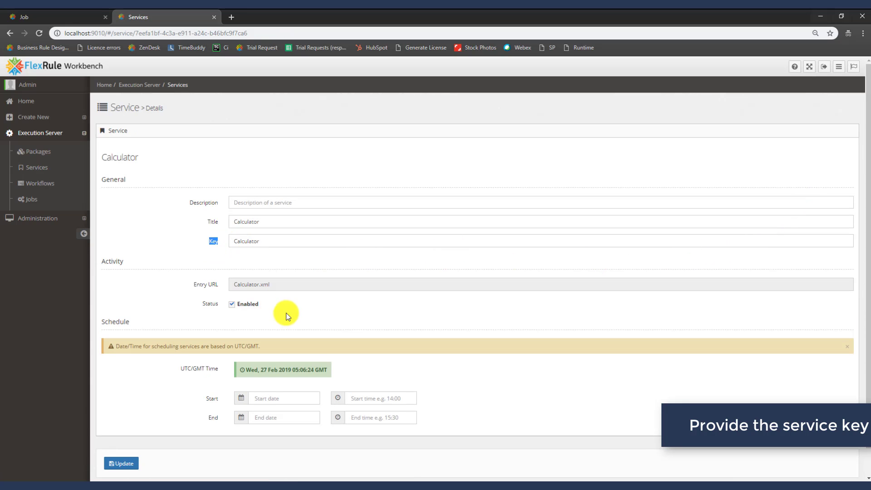
key("BackSpace")
key("ctrl+z")
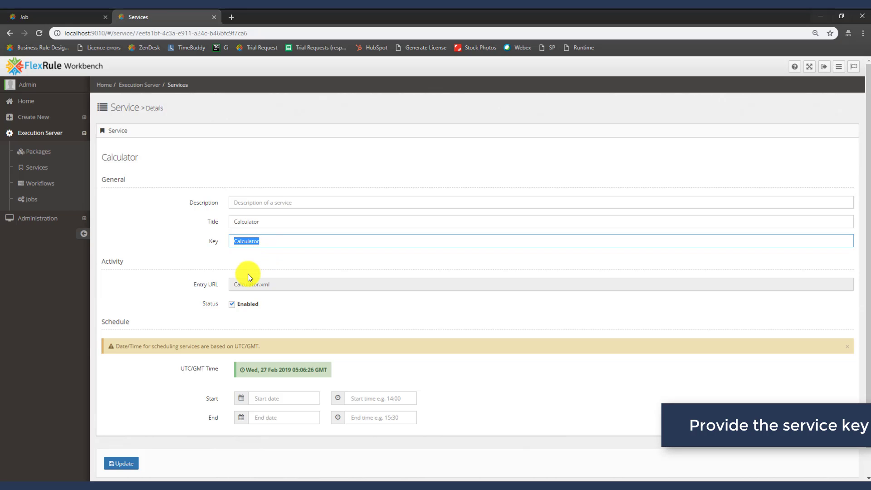
right_click(246, 241)
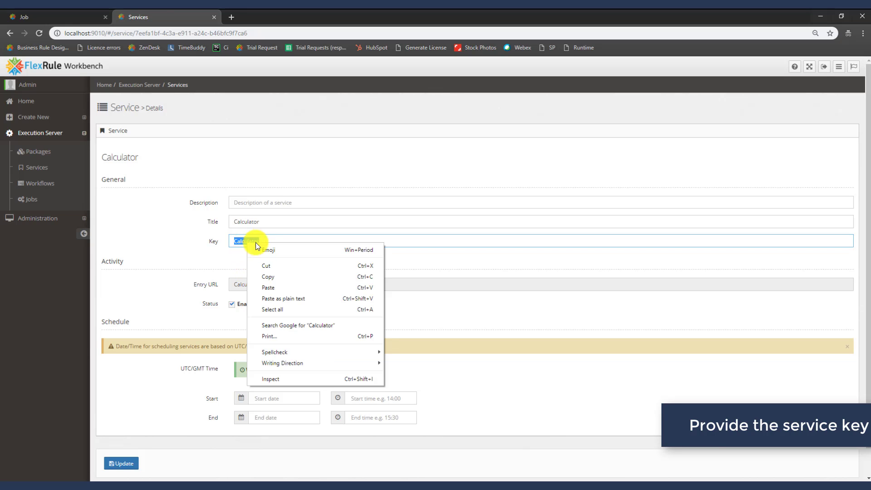
left_click(273, 277)
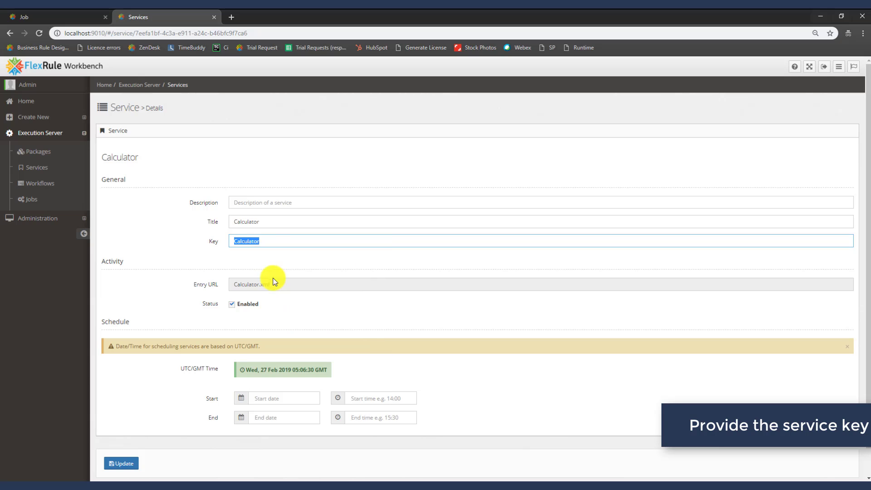
Paste Calculator as the job's service Key and select the sample input name car
left_click(69, 17)
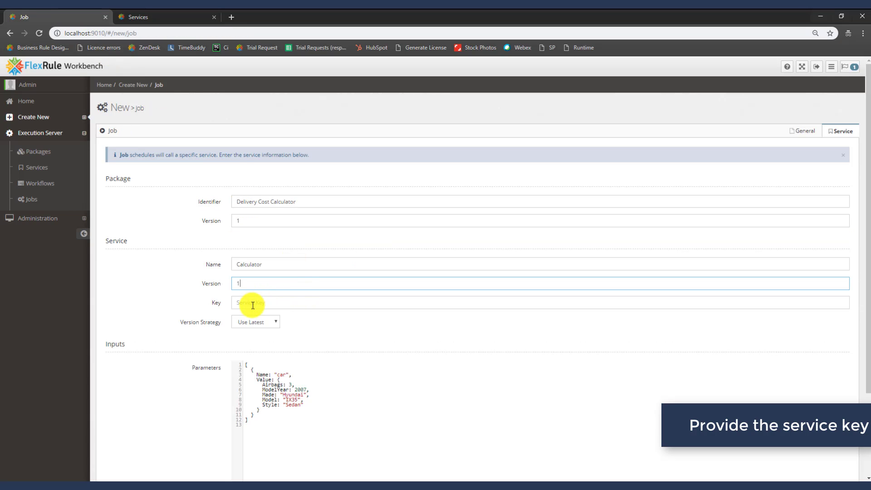
right_click(252, 304)
left_click(285, 381)
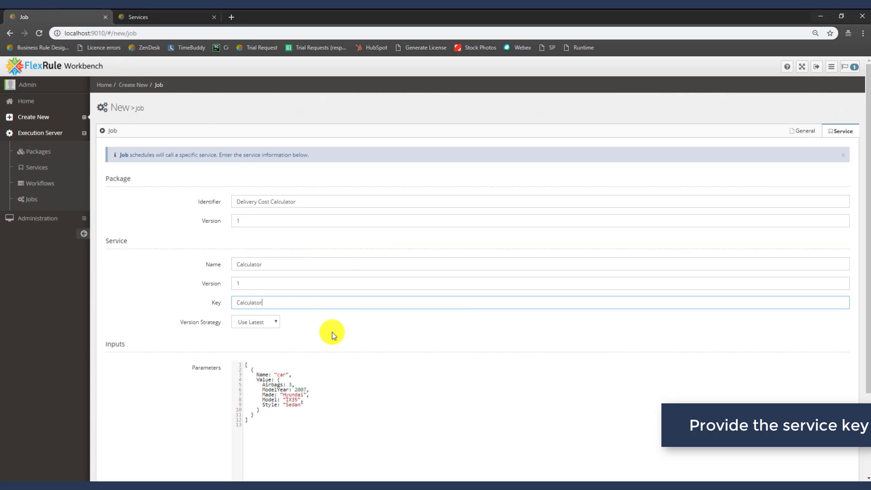
scroll(341, 316, "down", 2)
scroll(341, 316, "down", 1)
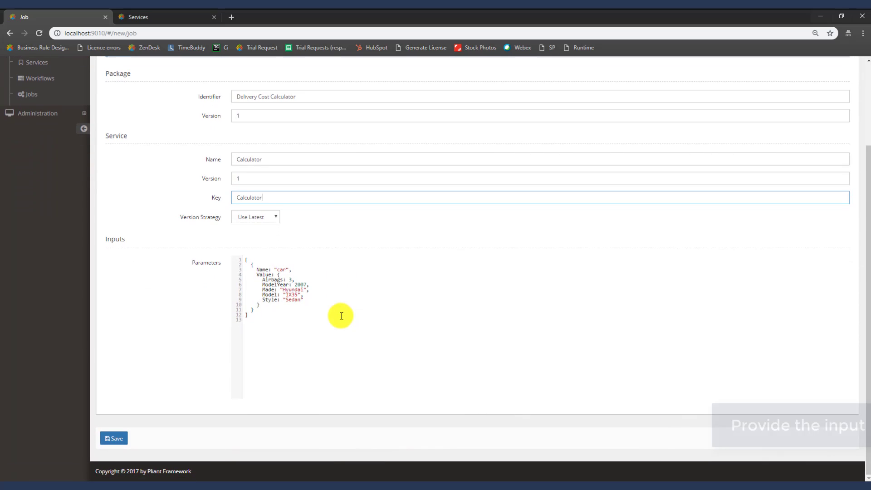
double_click(280, 270)
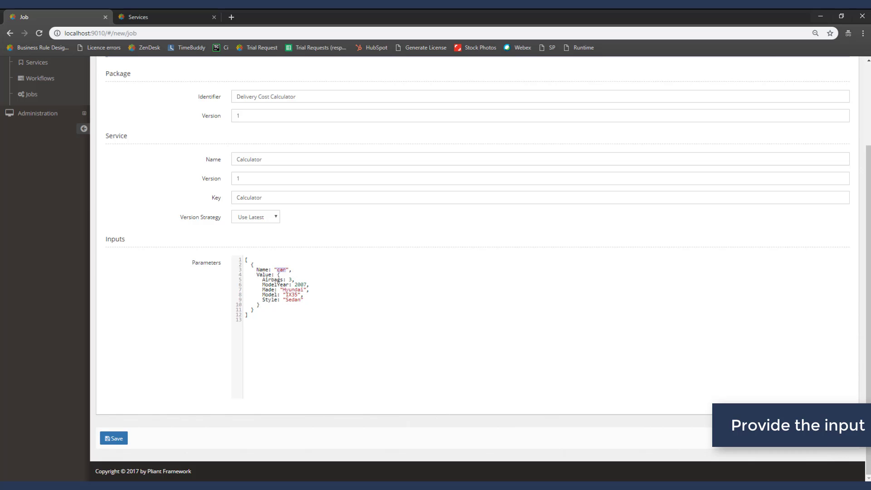
mouse_move(689, 482)
left_click(672, 449)
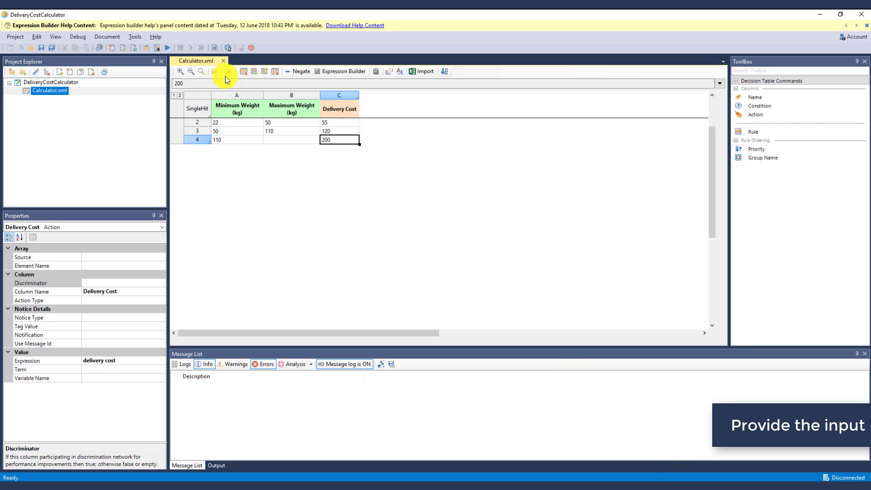
left_click(159, 47)
left_click(327, 178)
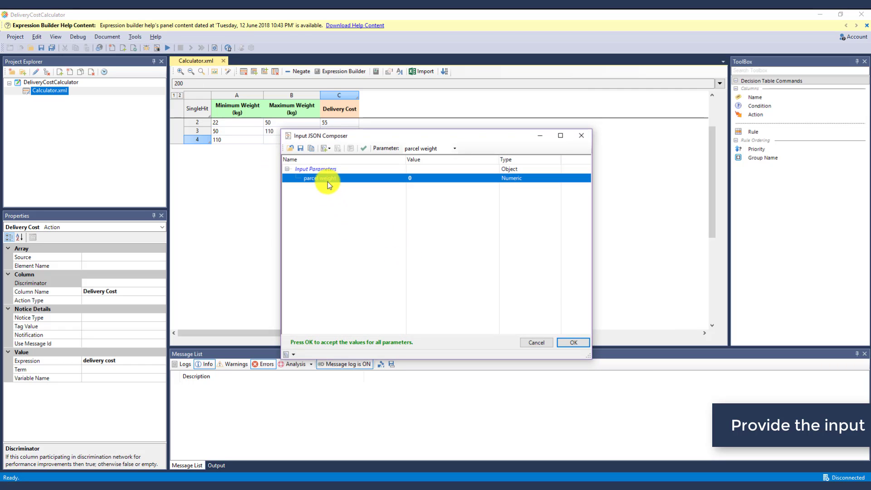
left_click(291, 355)
left_click(301, 342)
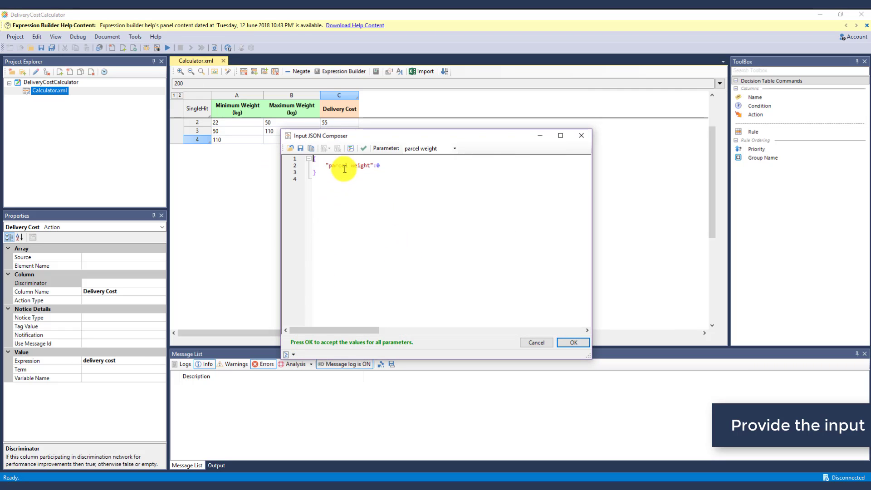
left_click_drag(330, 165, 370, 165)
right_click(356, 166)
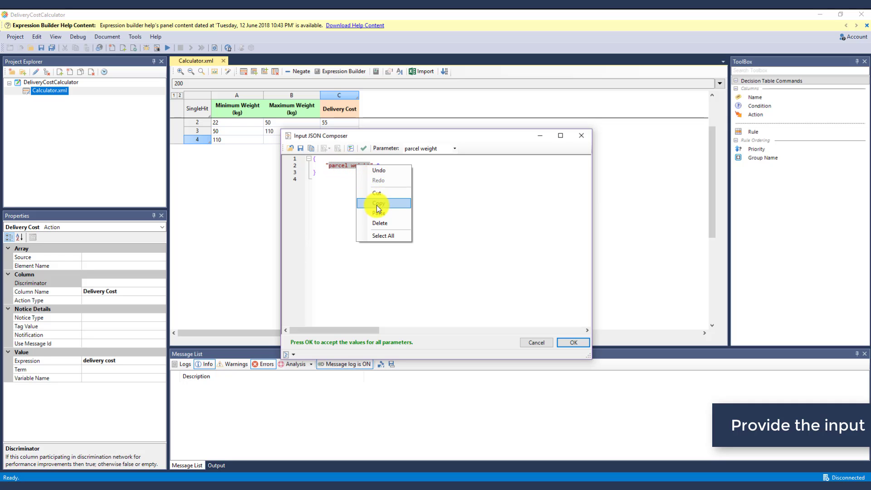
left_click(377, 204)
left_click(581, 136)
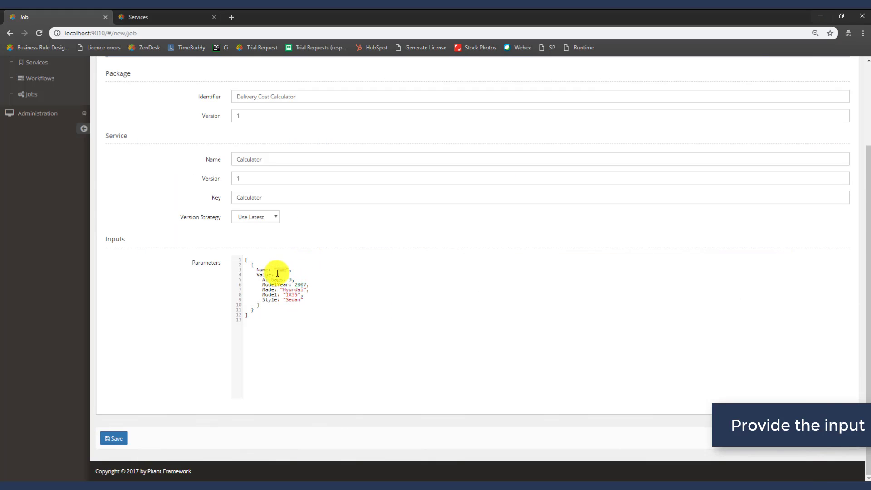
Change the job's input parameter to 'parcel weight' with value 10, then return to the General tab
double_click(281, 271)
right_click(280, 271)
left_click(313, 316)
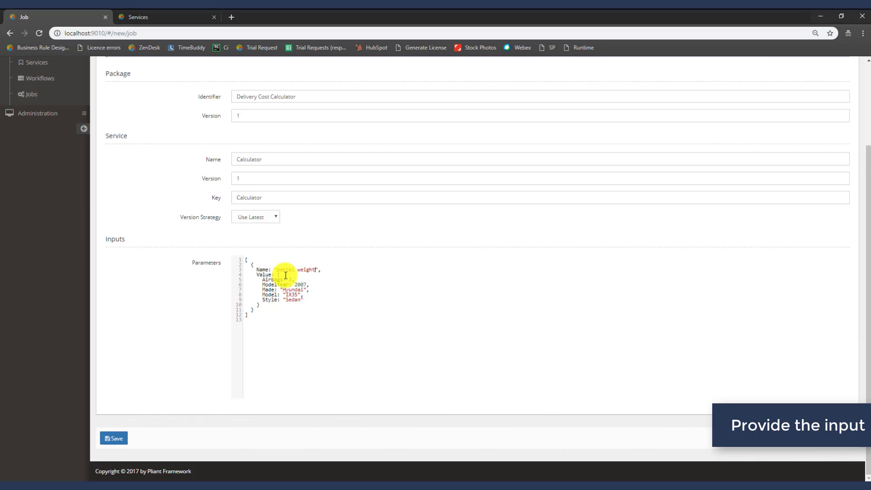
left_click_drag(279, 275, 301, 303)
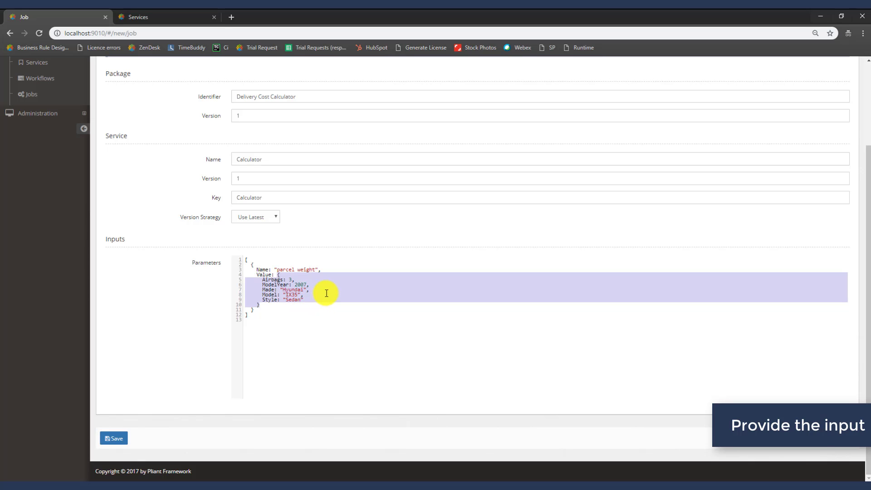
type("10")
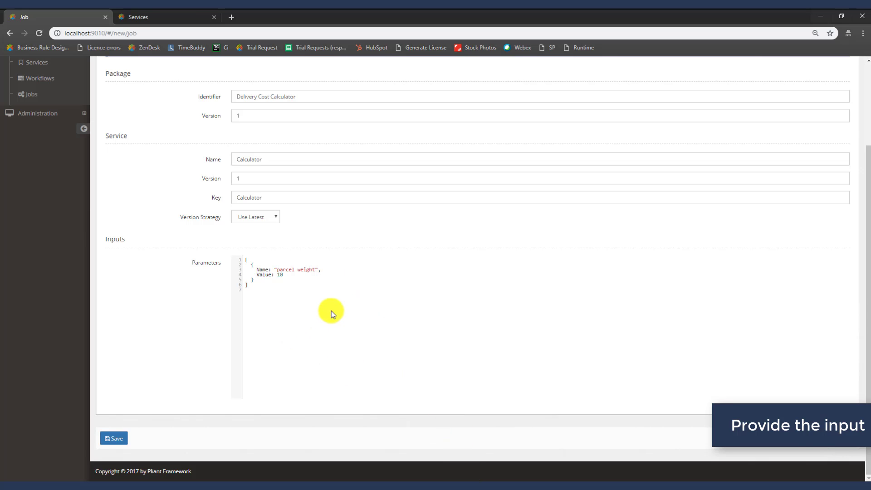
scroll(331, 310, "up", 2)
scroll(332, 311, "up", 1)
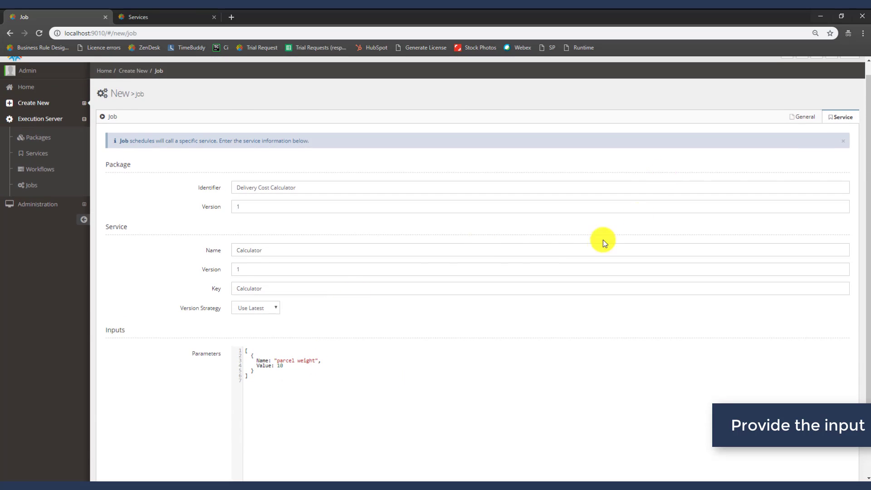
left_click(803, 116)
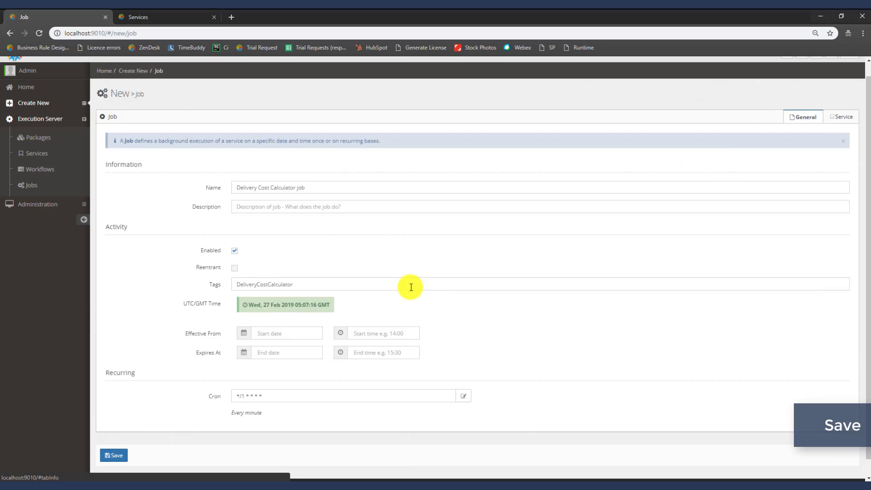
Save the Delivery Cost Calculator job and open Agent1's edit form under Administration > Agents
left_click(114, 456)
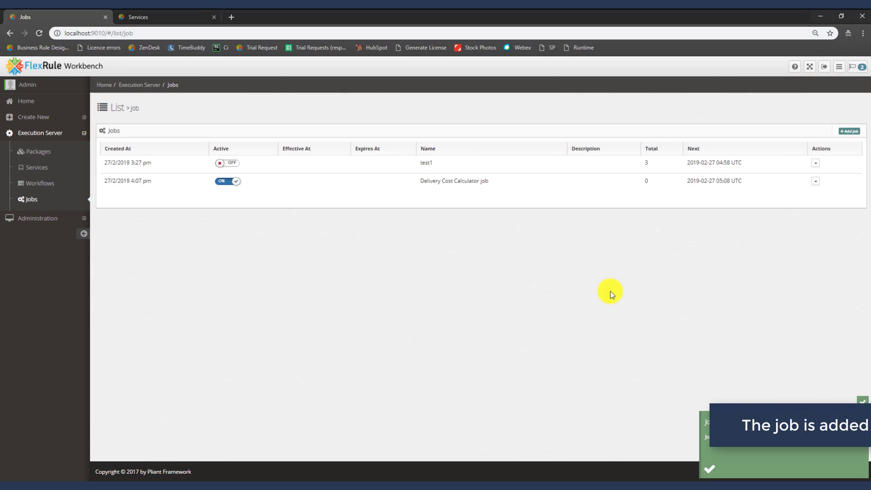
left_click_drag(429, 181, 487, 182)
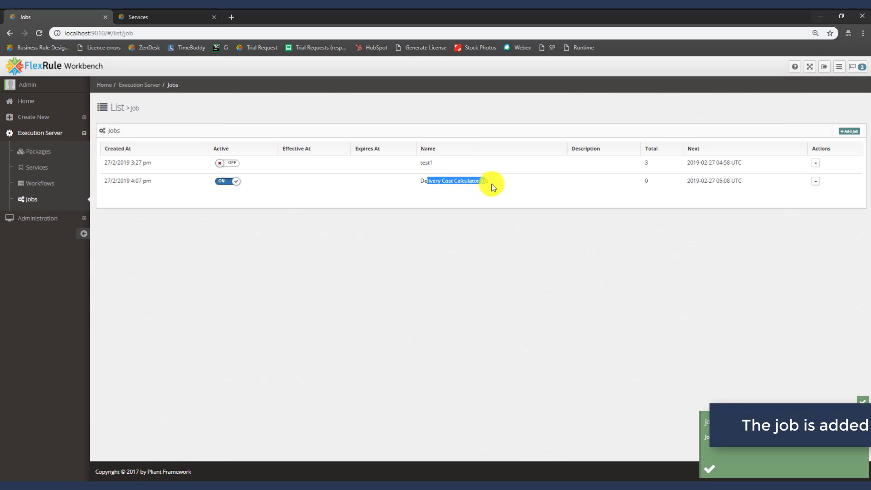
left_click(531, 191)
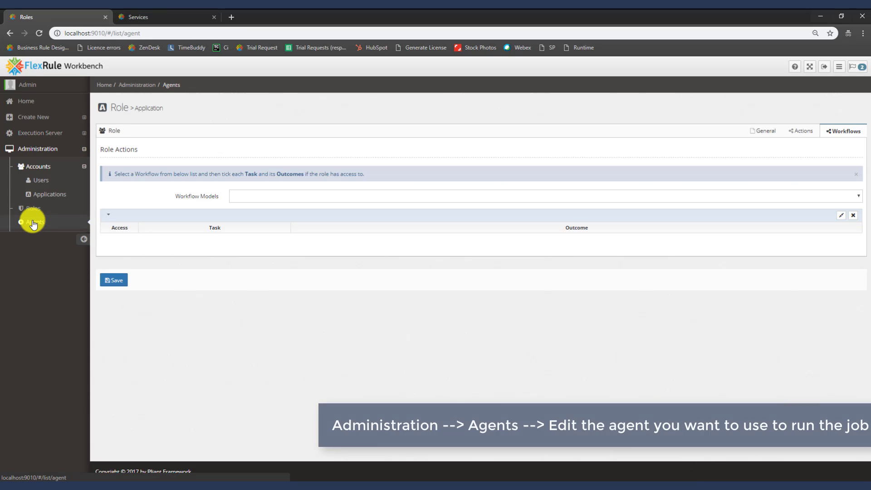
left_click(33, 223)
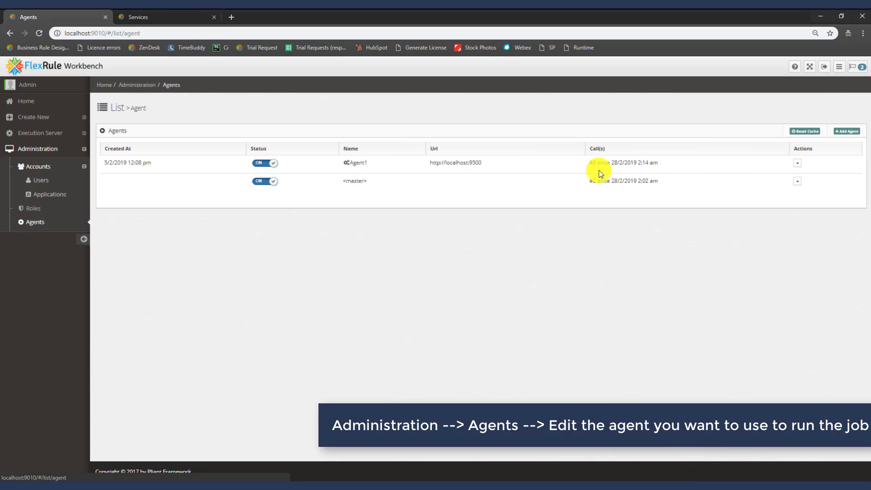
left_click(799, 163)
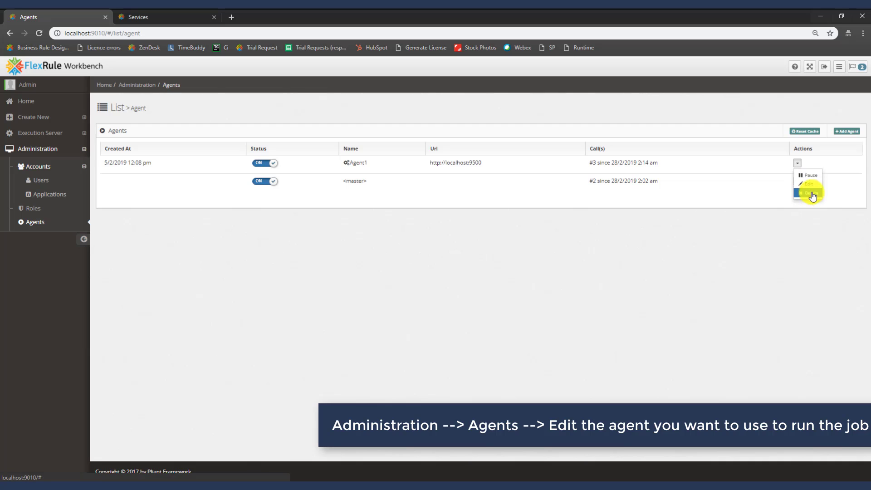
left_click(813, 186)
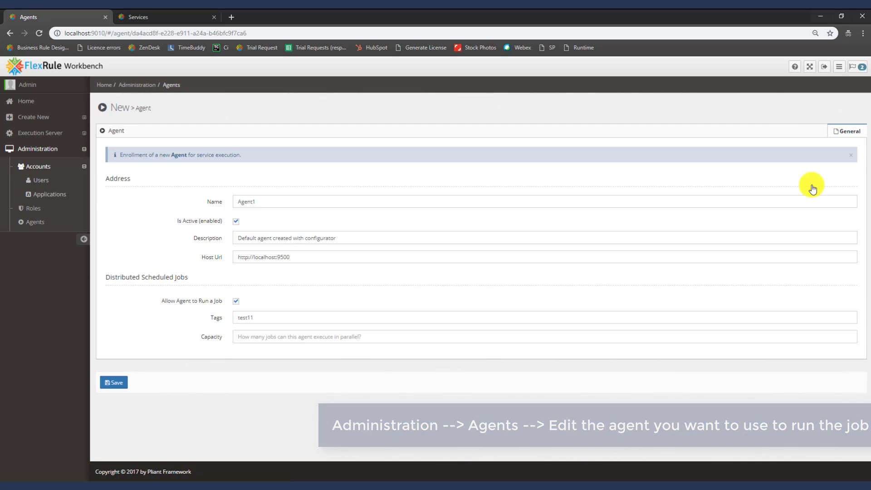
Give Agent1 the tags test11 and DeliveryCostCalculator and save the agent
left_click(253, 320)
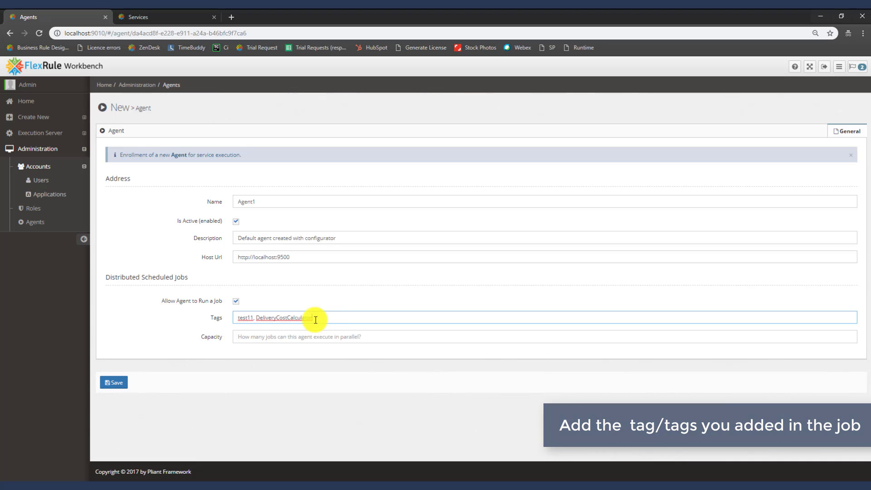
left_click(121, 383)
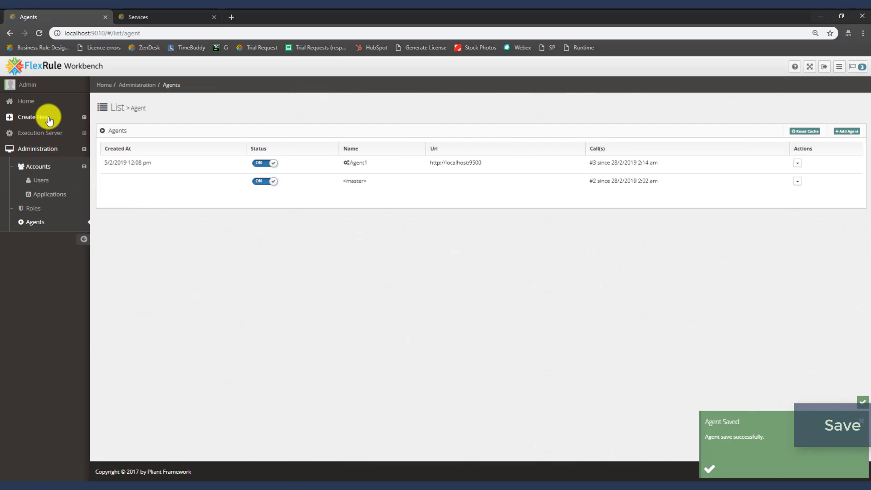
left_click(48, 134)
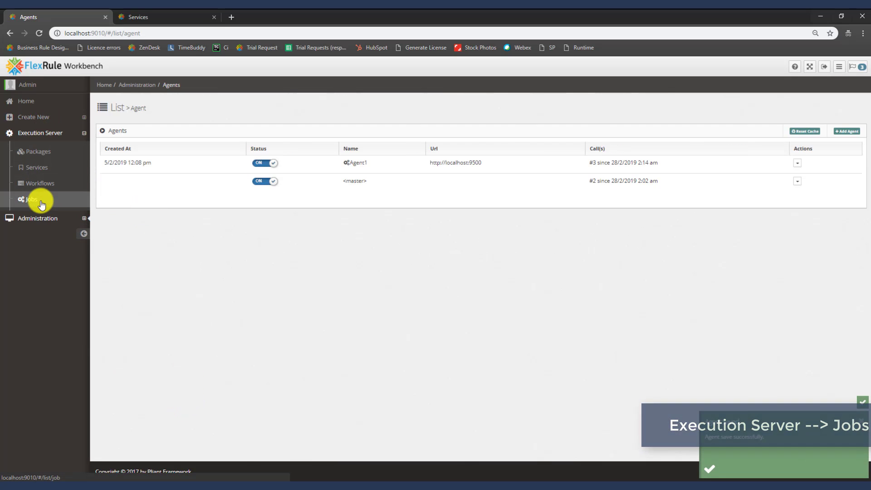
Open and refresh the Delivery Cost Calculator job log, showing Agent1's successful 05:11 UTC run
left_click(37, 200)
left_click(816, 181)
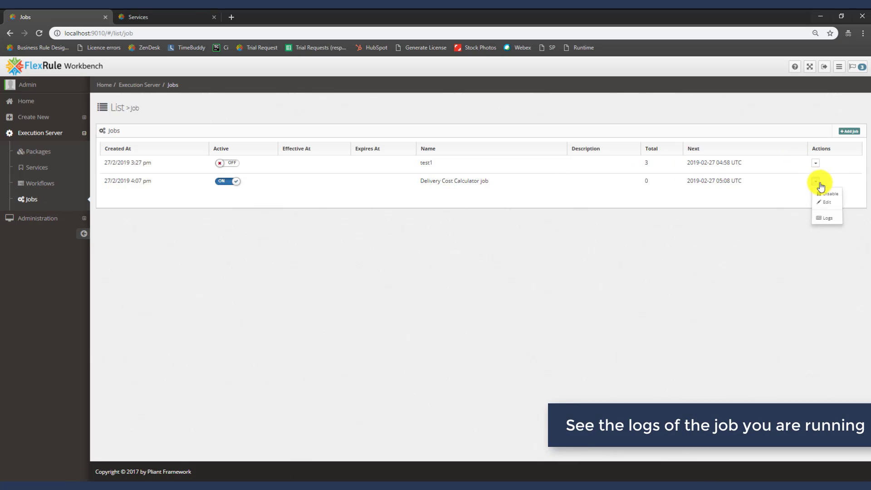
left_click(828, 218)
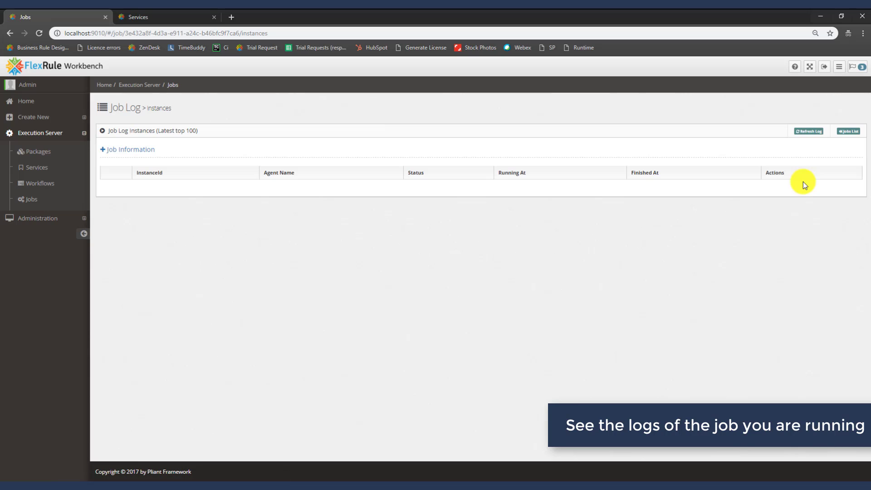
left_click(800, 133)
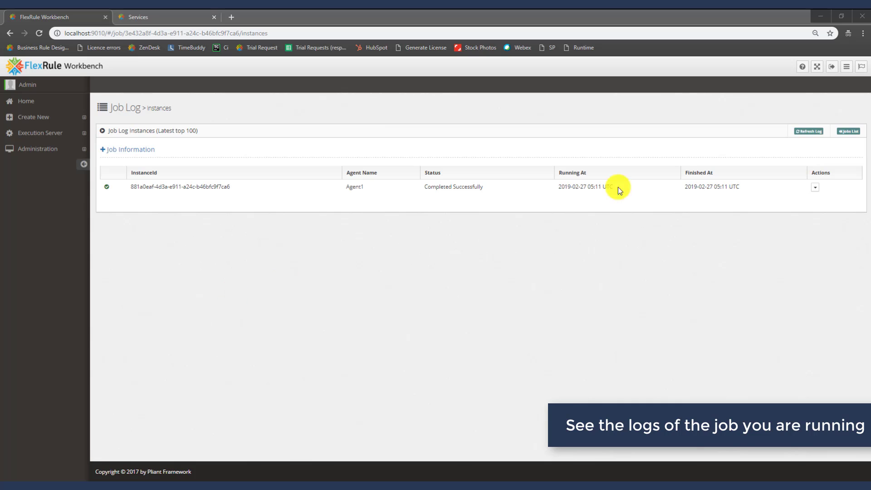
left_click(816, 188)
left_click(843, 199)
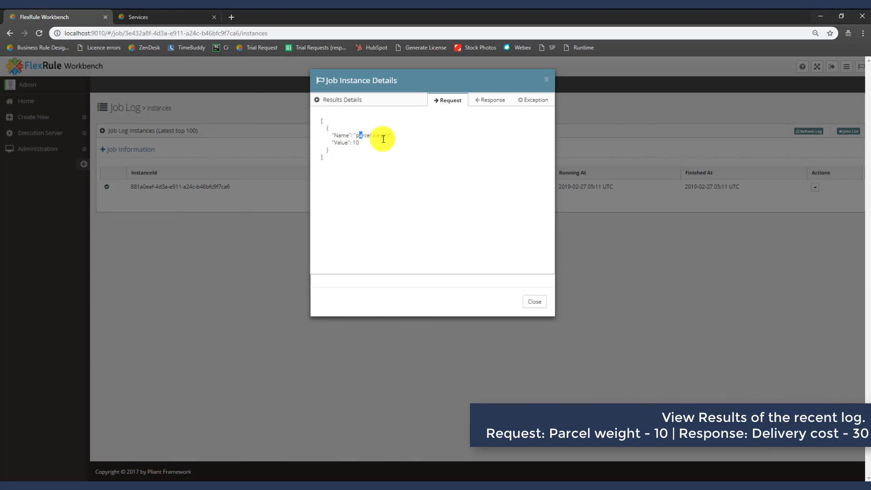
left_click_drag(362, 136, 353, 145)
left_click(490, 101)
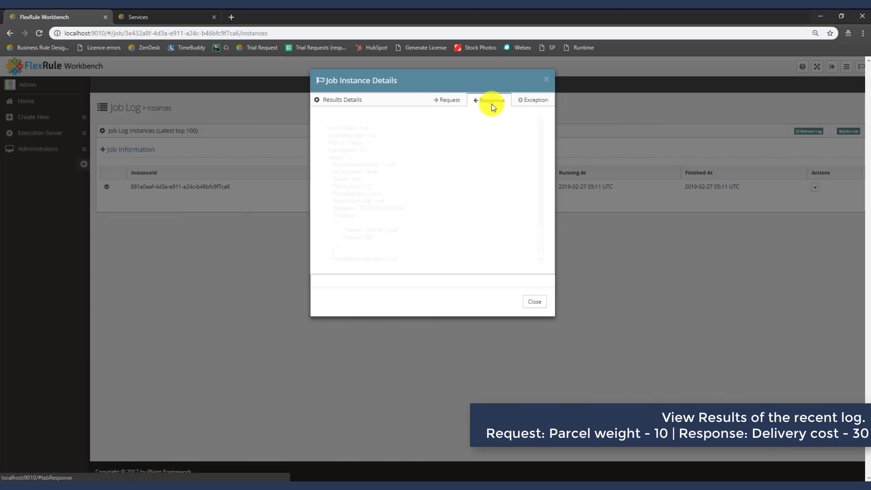
scroll(403, 188, "down", 2)
left_click_drag(375, 194, 339, 194)
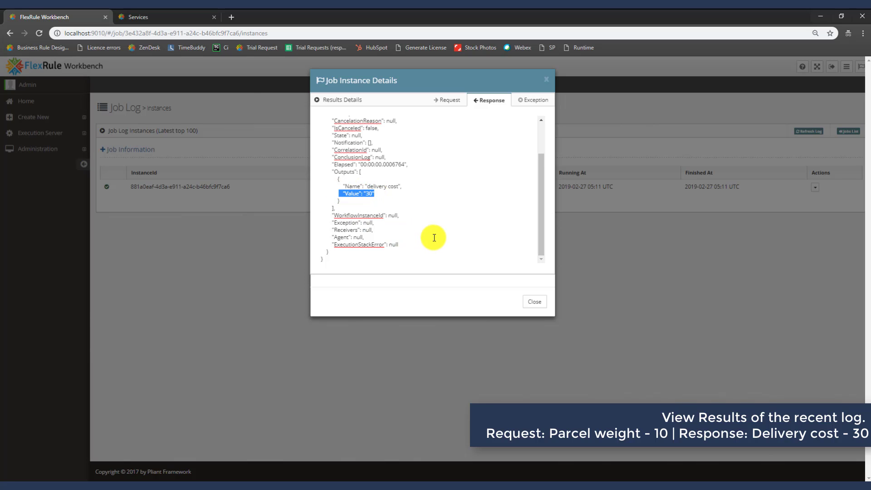
left_click(545, 82)
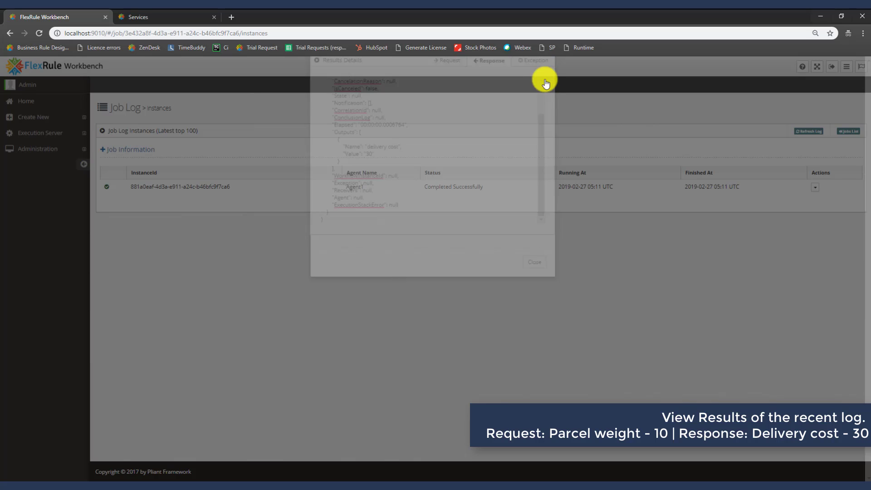
Download the Calculator service's Last 10 Errors log and check it in Notepad, finding no errors
left_click(65, 135)
left_click(61, 170)
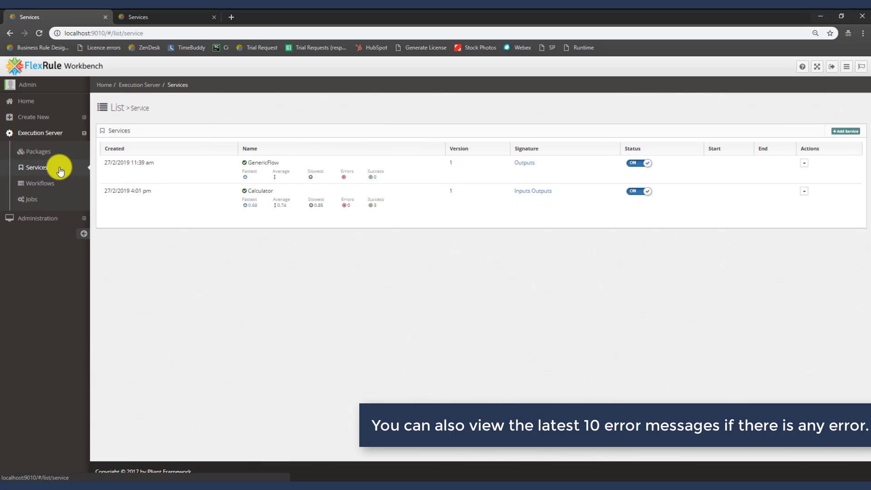
left_click(806, 193)
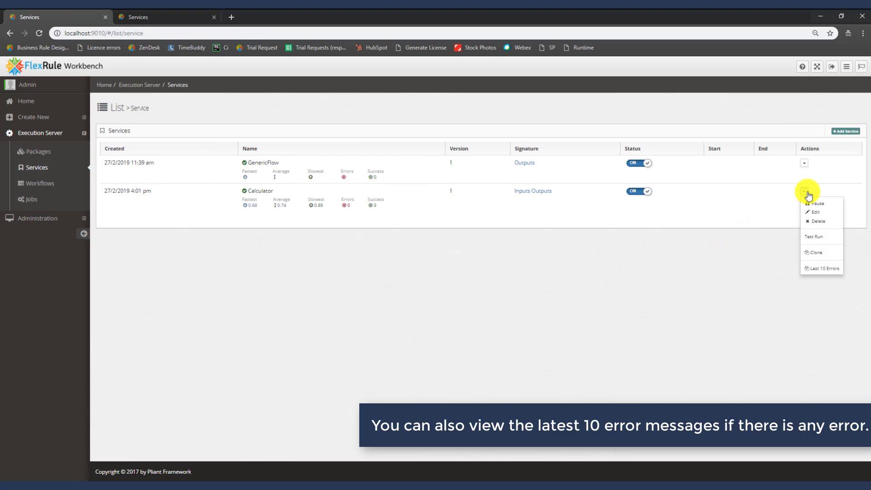
left_click(813, 272)
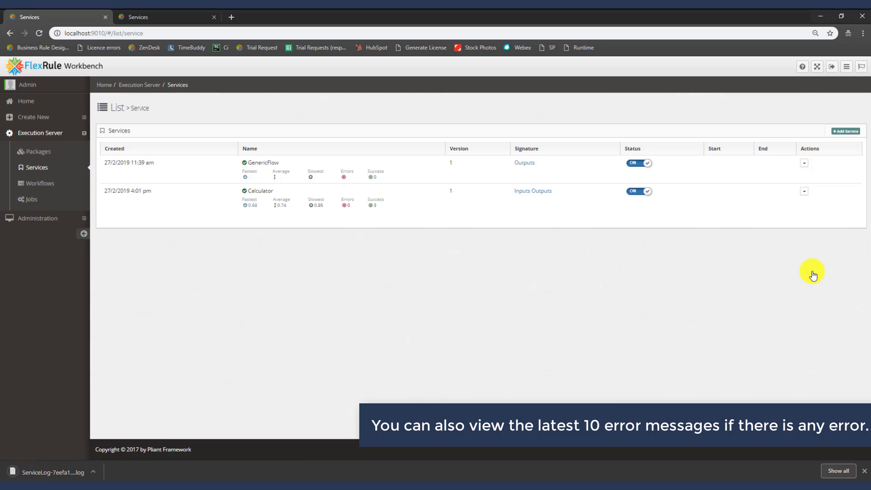
left_click(68, 475)
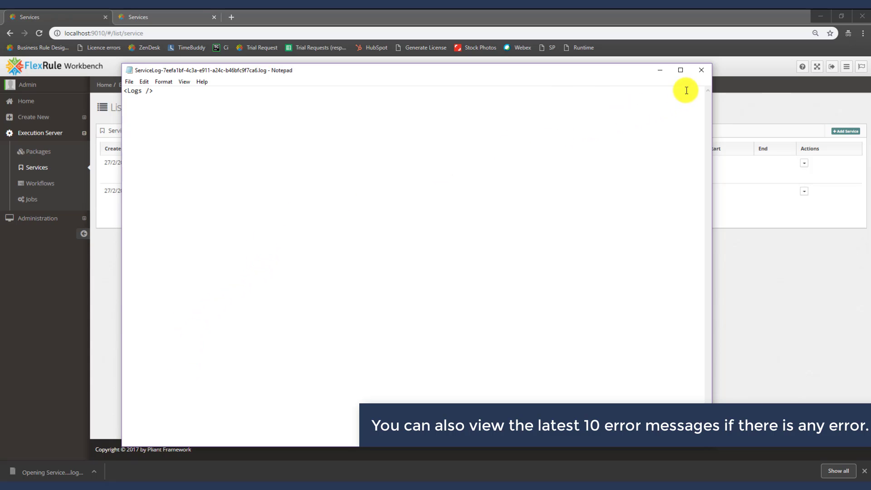
left_click(706, 72)
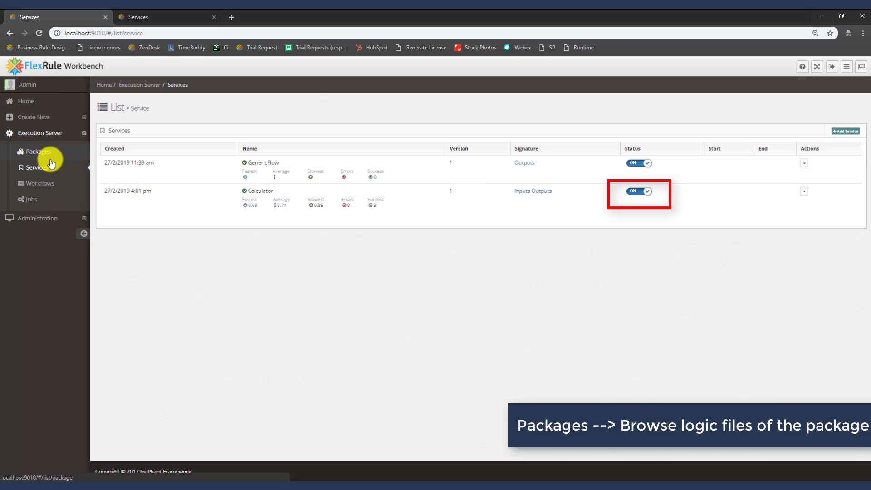
Open Calculator.xml from the Delivery Cost Calculator package's logic files
left_click(40, 152)
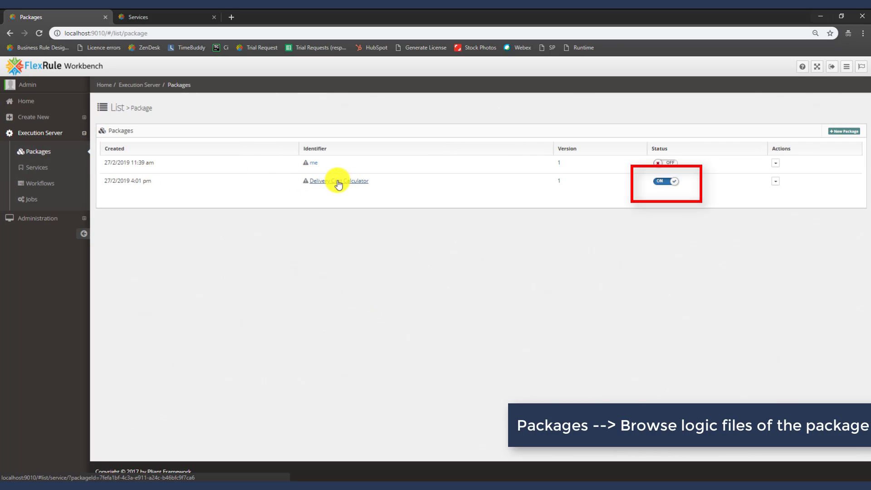
left_click(775, 183)
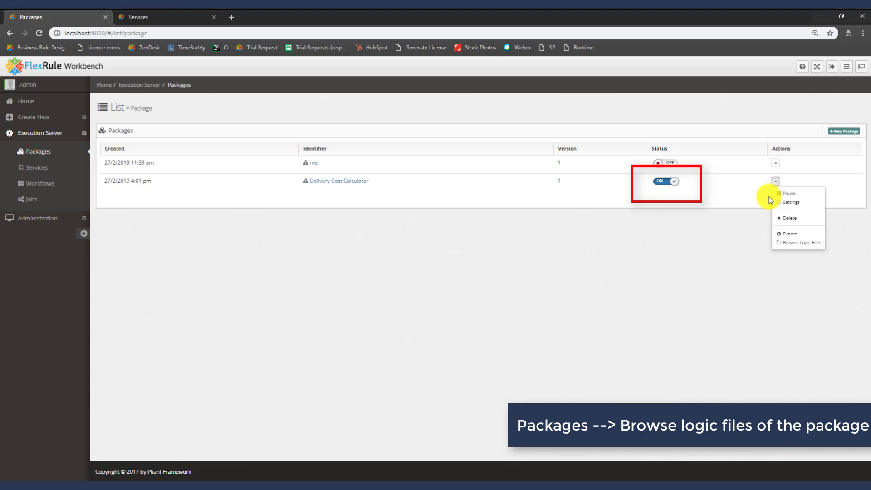
left_click(826, 247)
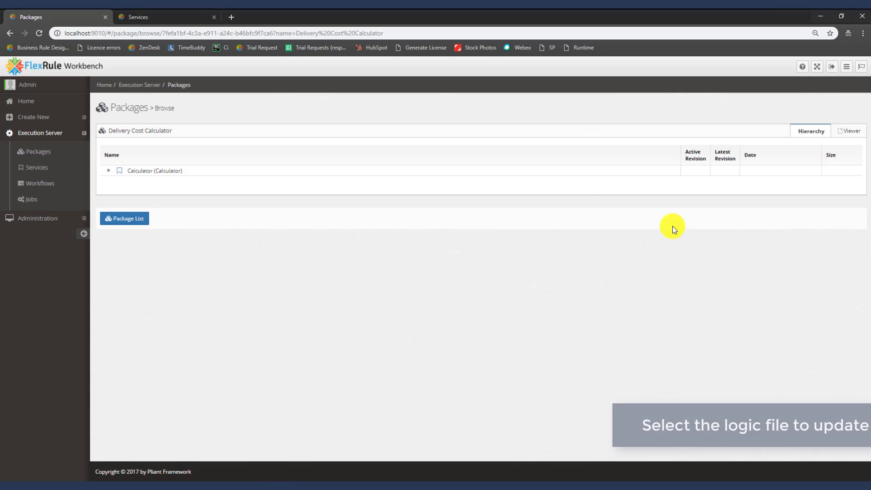
left_click(109, 173)
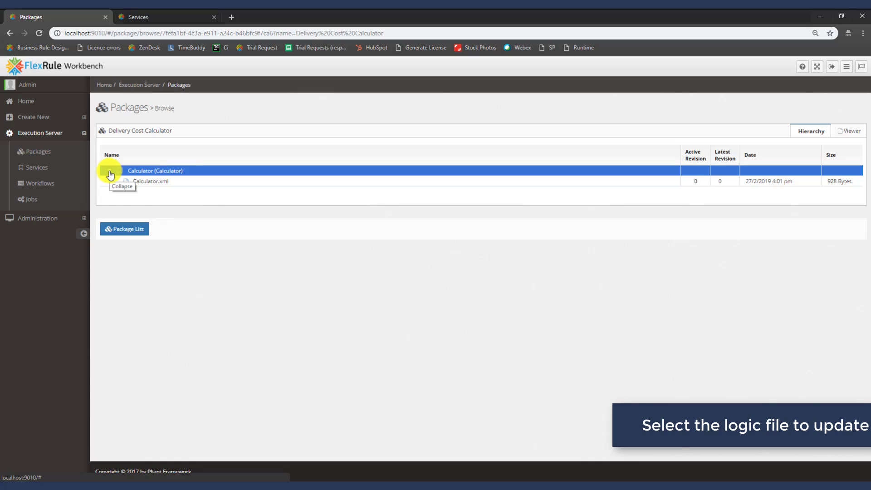
left_click(185, 183)
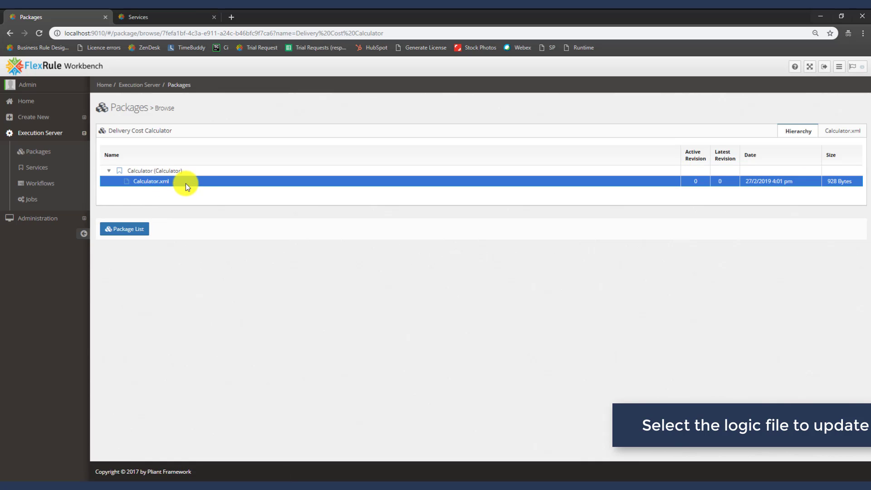
left_click(838, 136)
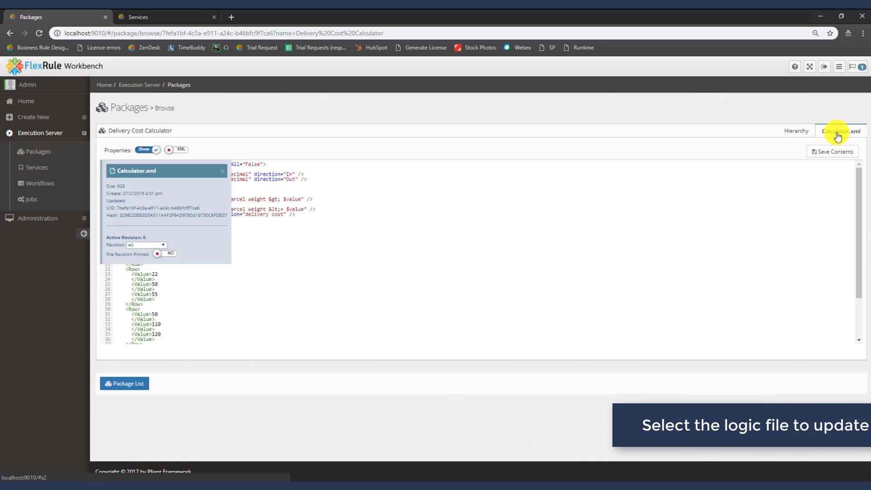
Show Calculator.xml as a decision table and change the first Delivery Cost from 30 to 40
left_click(178, 149)
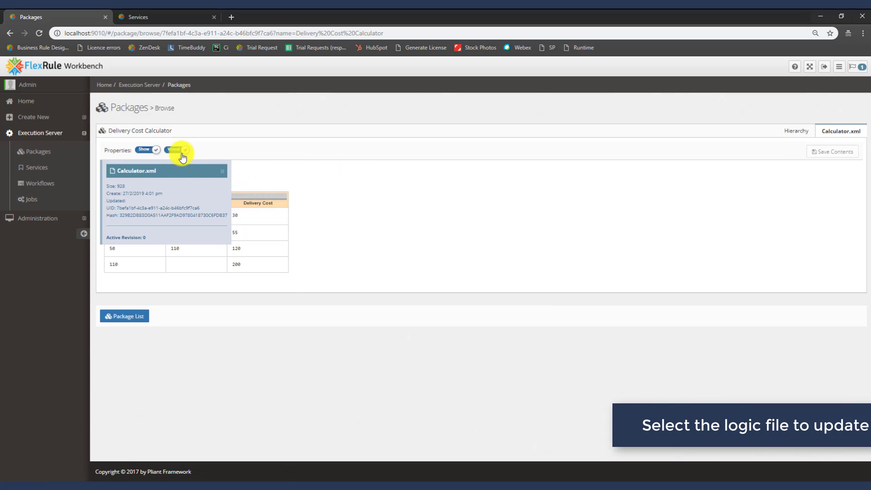
left_click(223, 175)
double_click(239, 217)
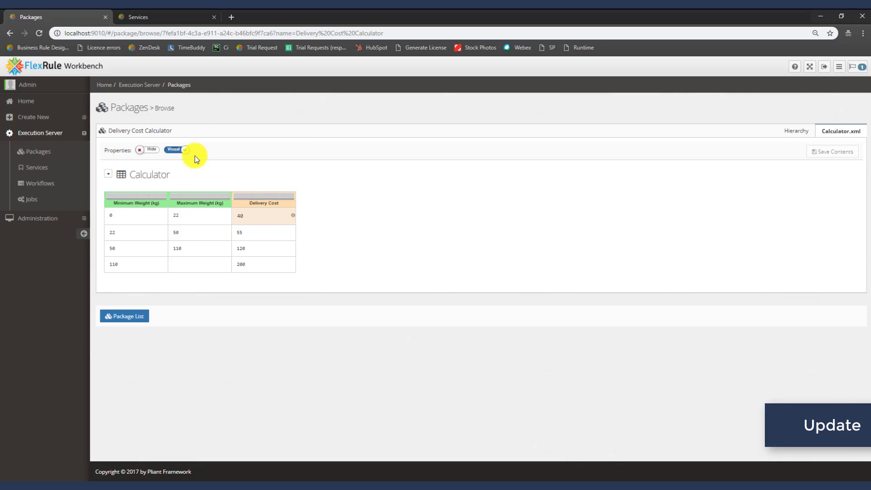
Switch back to XML view, save Calculator.xml to the server, and return to Services
left_click(170, 151)
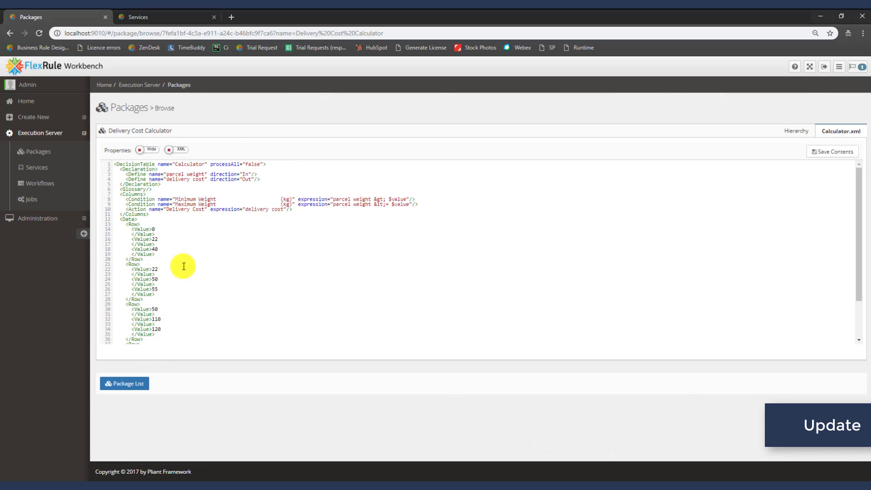
left_click(835, 153)
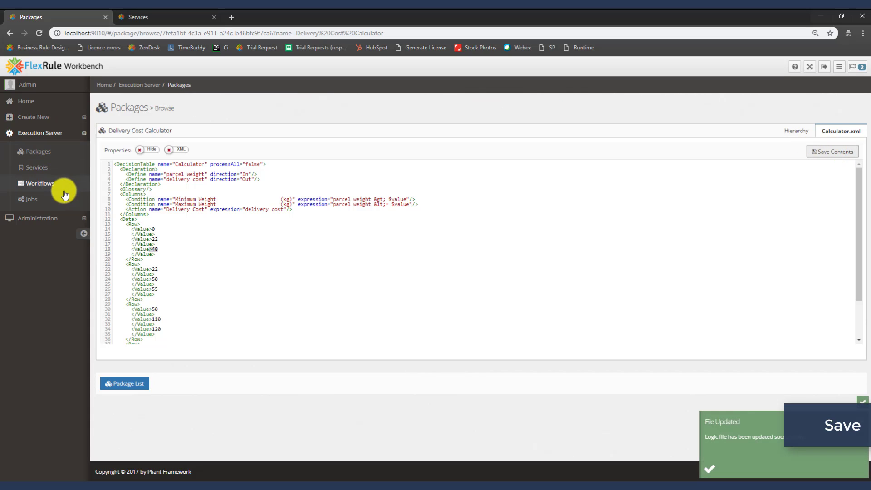
left_click(63, 168)
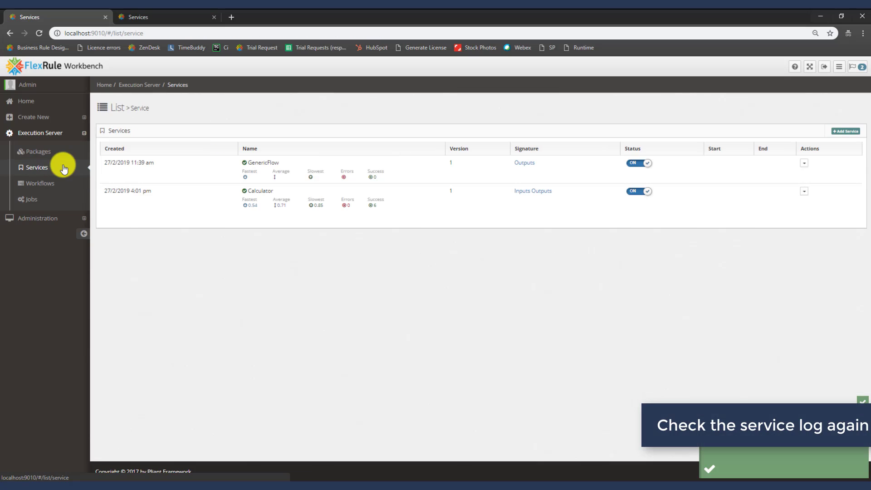
Open and refresh the Delivery Cost Calculator job log to list the new 05:14 UTC run
left_click(55, 196)
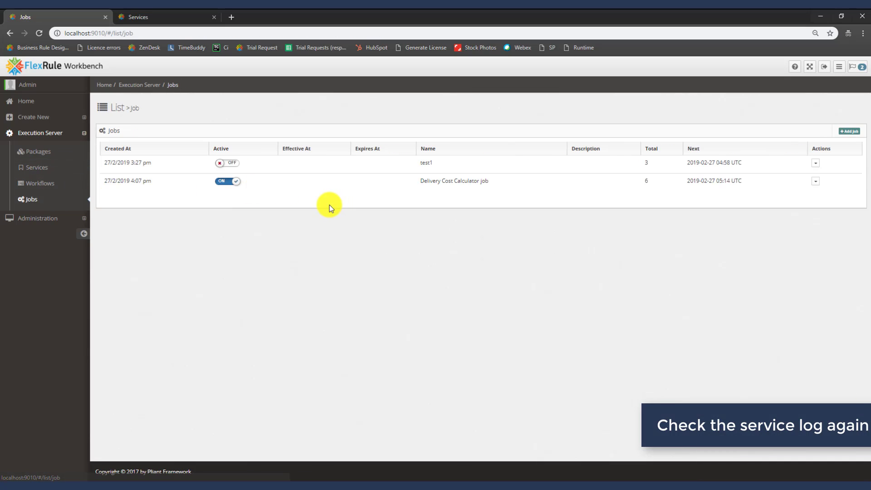
left_click(817, 184)
left_click(823, 217)
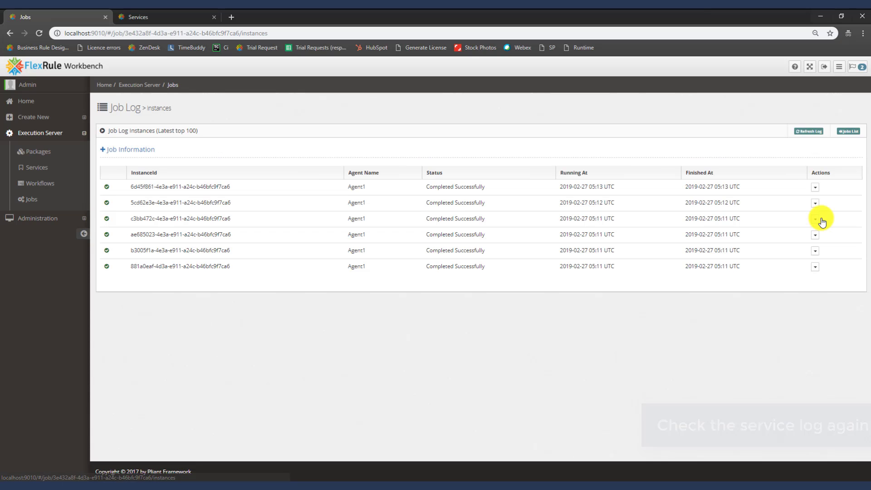
left_click(818, 134)
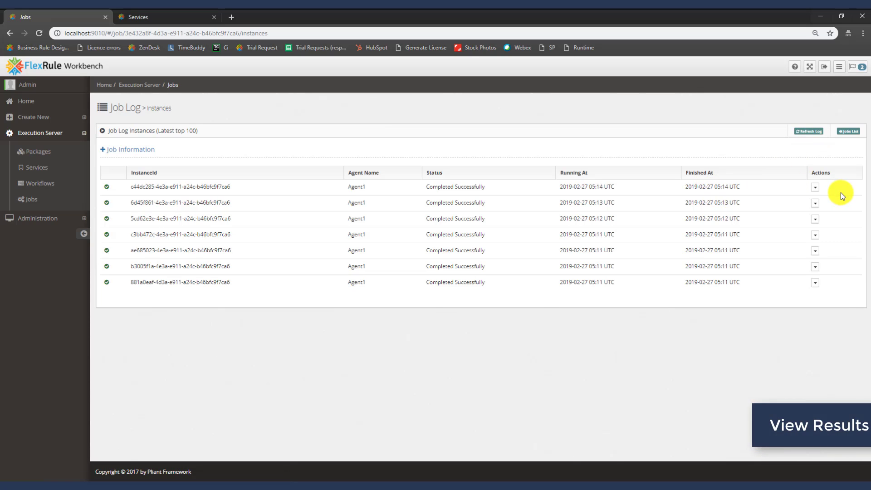
Check the newest run's response returns delivery cost 40 for parcel weight 10, then close it
left_click(816, 193)
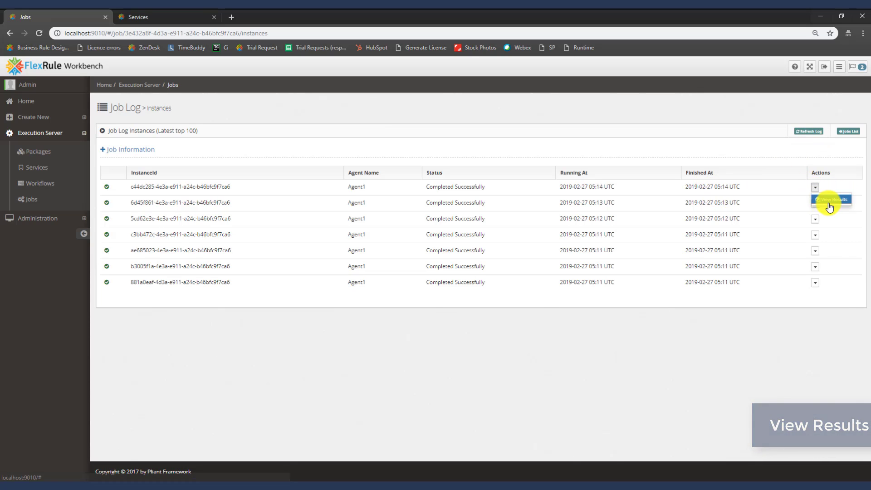
left_click(829, 203)
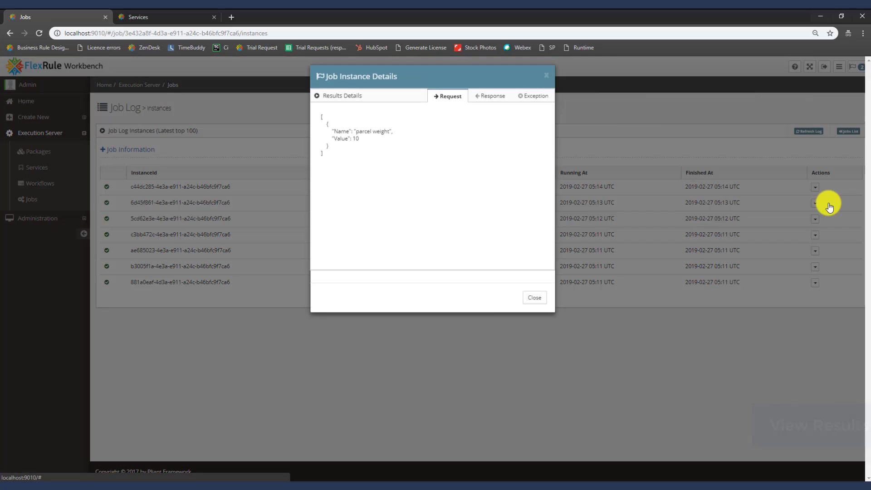
left_click(492, 100)
left_click_drag(375, 237, 345, 230)
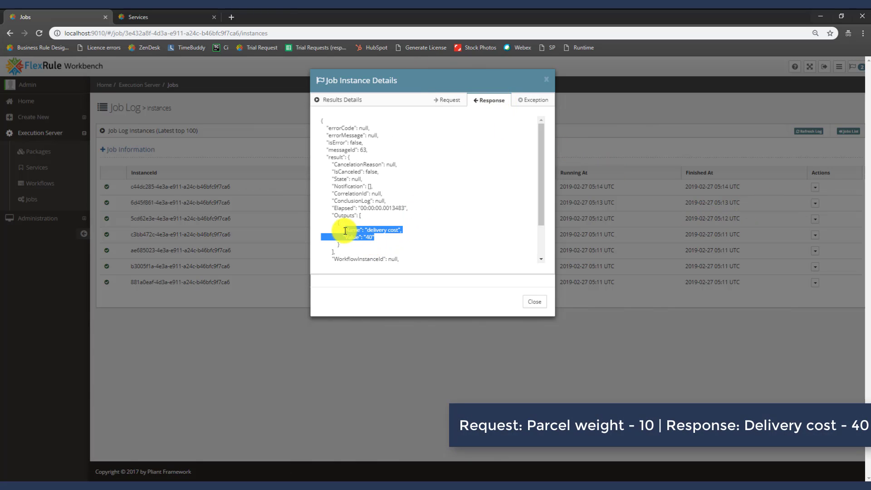
left_click(536, 303)
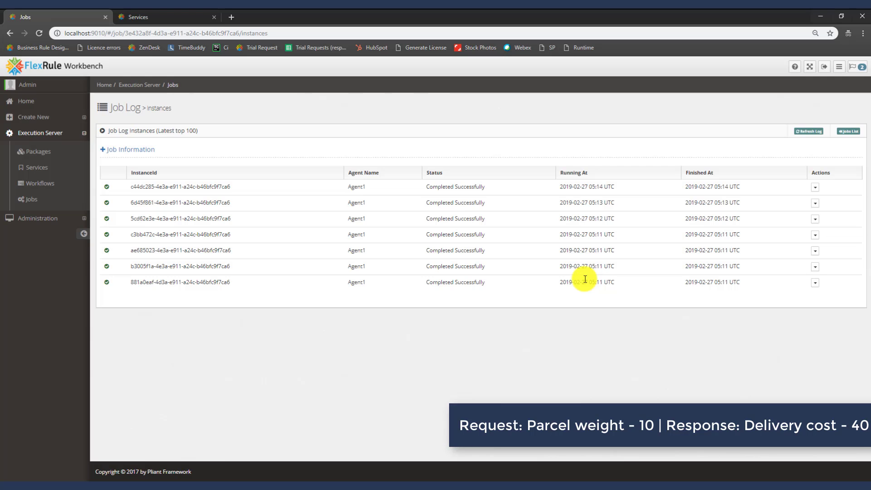